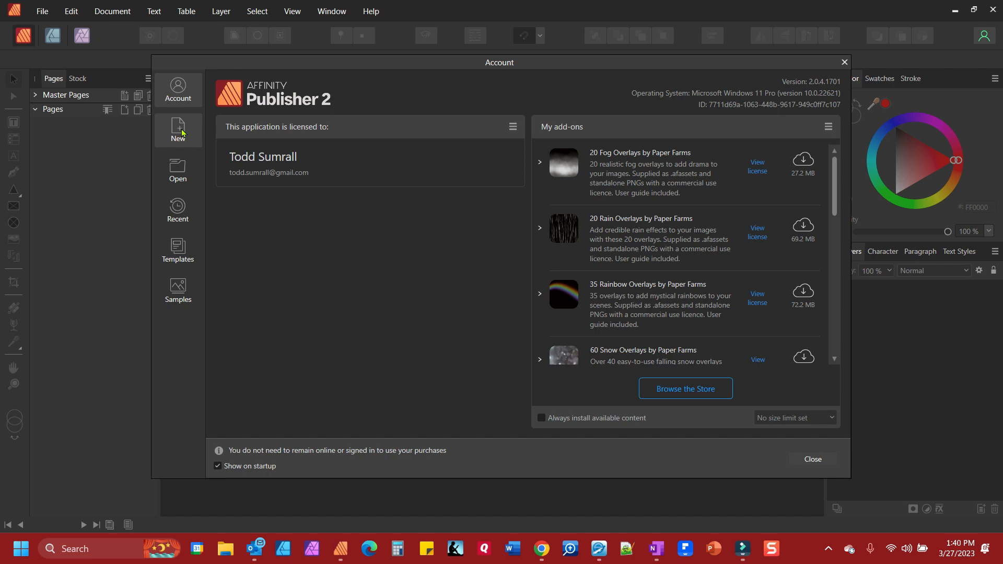
Create a four-page Letter document with facing pages and a 0.125 in bleed on all sides
{"action": "left_click", "coordinate": [182, 132]}
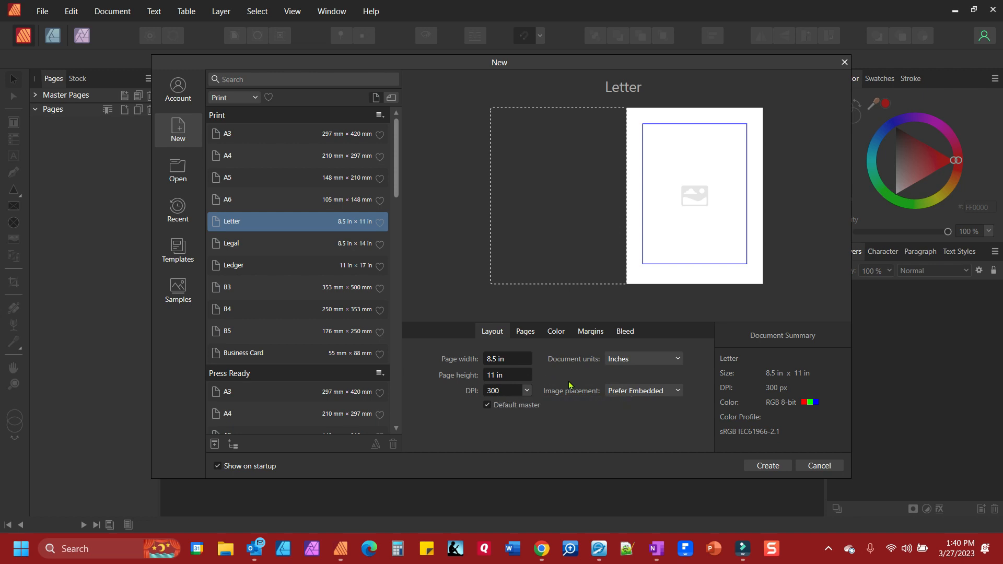
{"action": "left_click", "coordinate": [527, 333]}
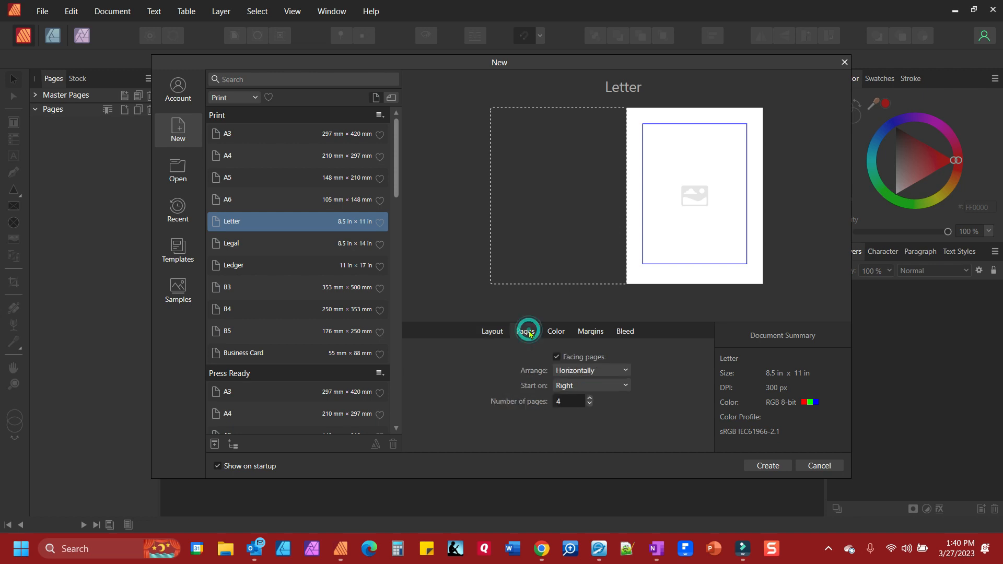
{"action": "left_click", "coordinate": [584, 401]}
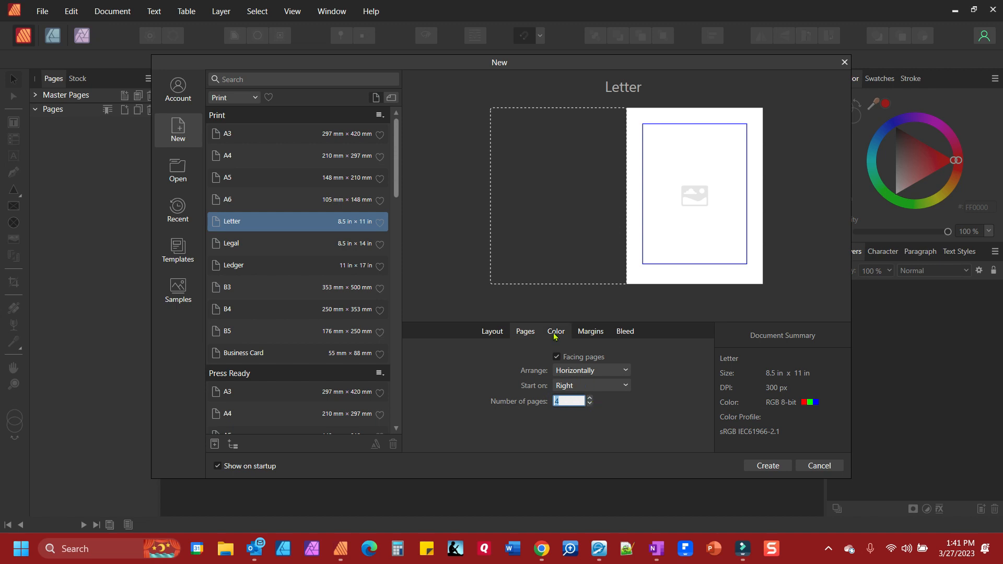
{"action": "left_click", "coordinate": [590, 332]}
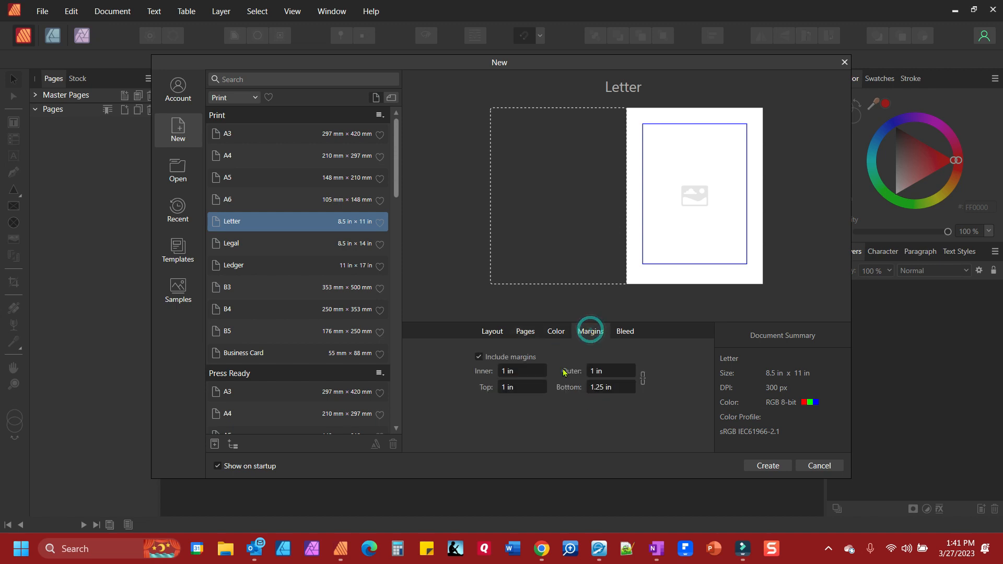
{"action": "left_click", "coordinate": [626, 332]}
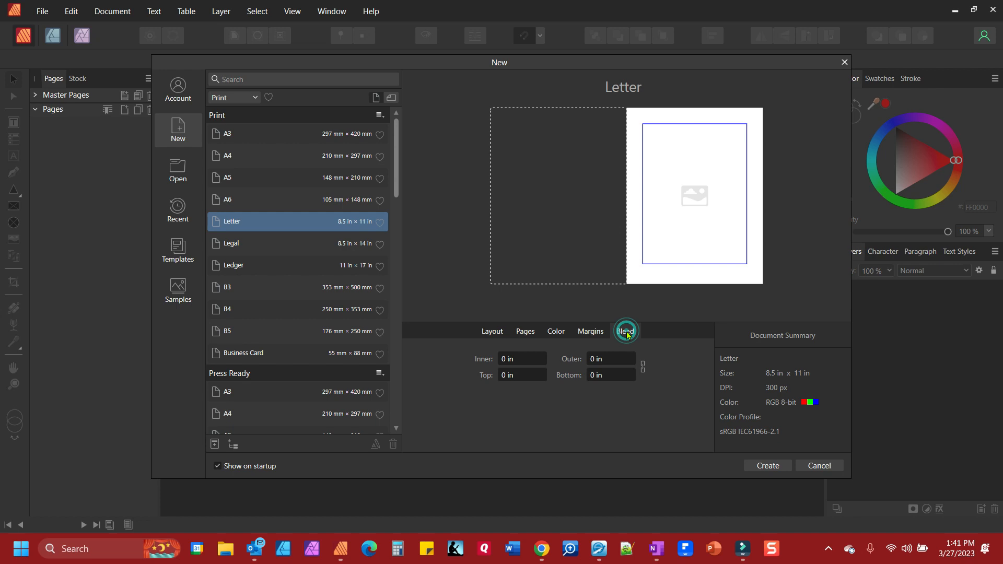
{"action": "left_click", "coordinate": [532, 361]}
{"action": "key", "text": "BackSpace"}
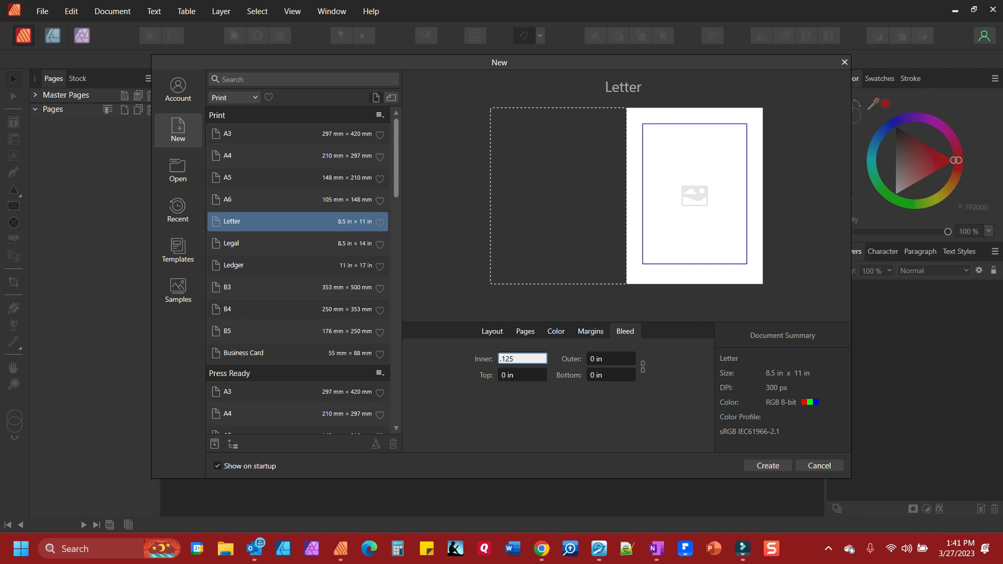
{"action": "key", "text": "Return"}
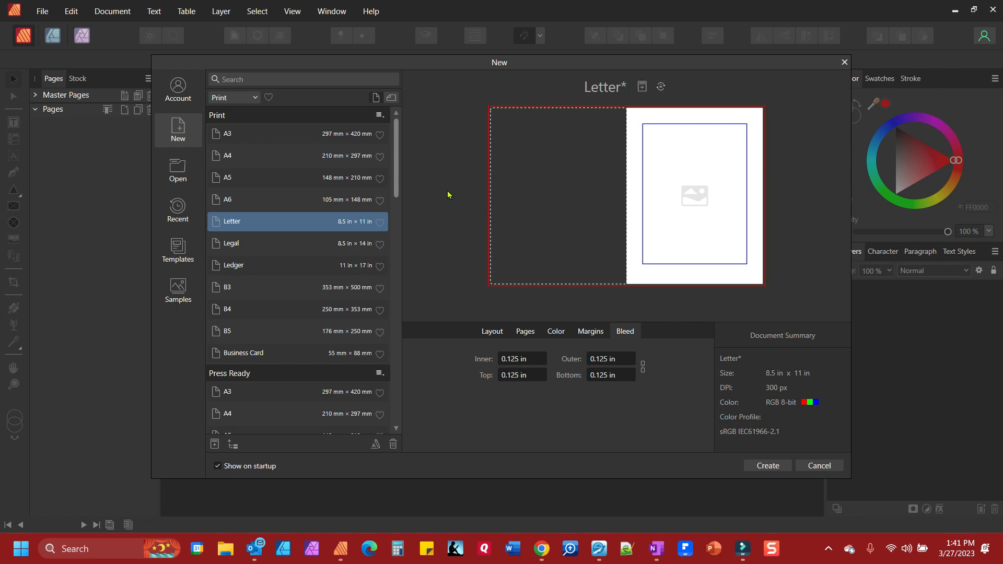
{"action": "left_click", "coordinate": [774, 464]}
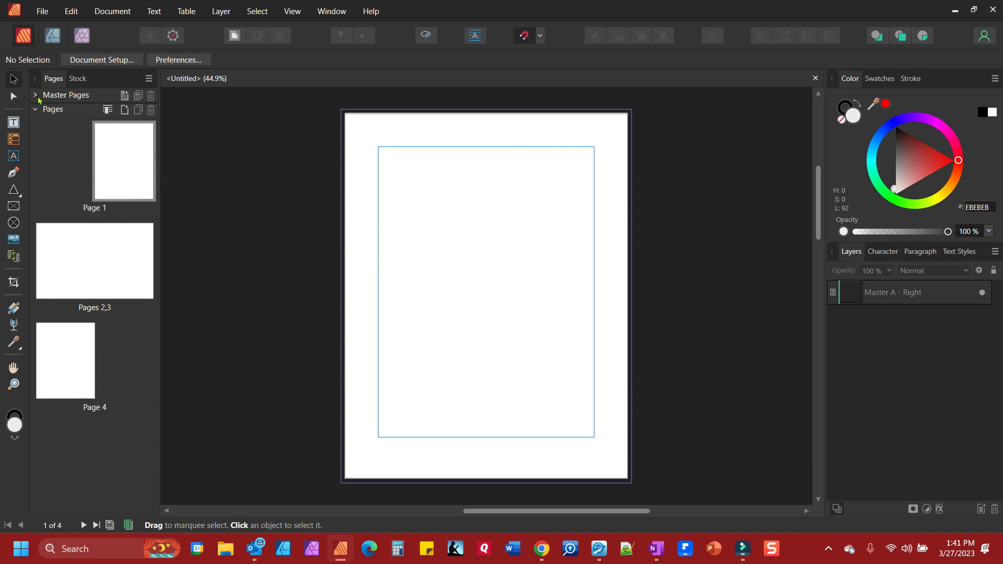
{"action": "left_click", "coordinate": [35, 95]}
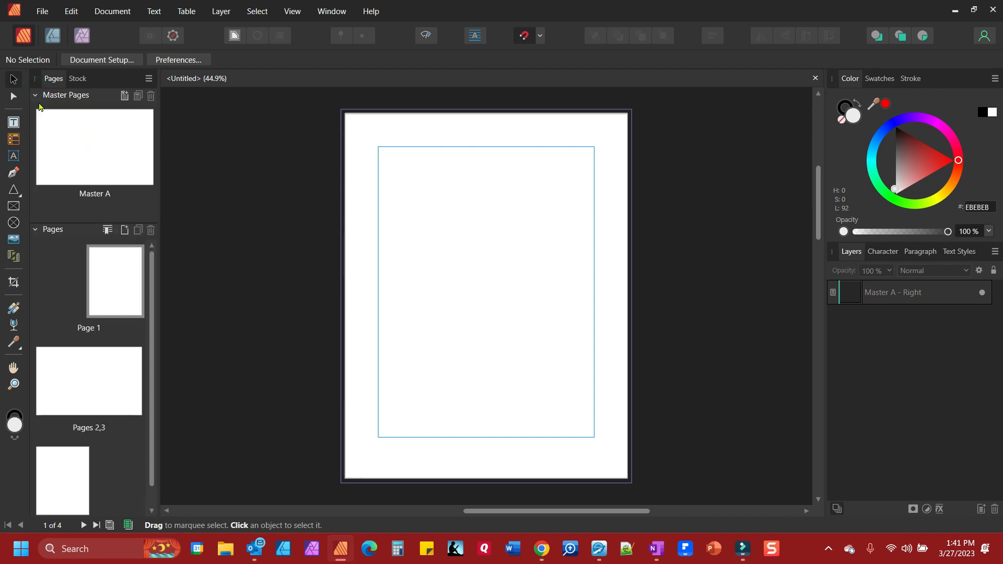
{"action": "left_click", "coordinate": [36, 97]}
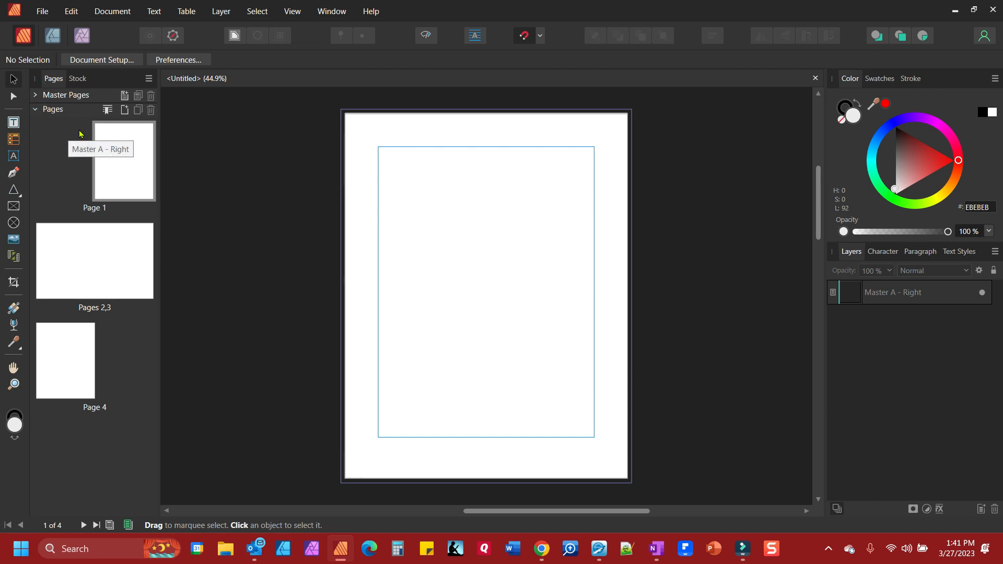
Draw a rectangle on page 1 from the upper-left margin corner, covering much of the margin area, and fill it with red E20909
{"action": "left_click", "coordinate": [14, 191]}
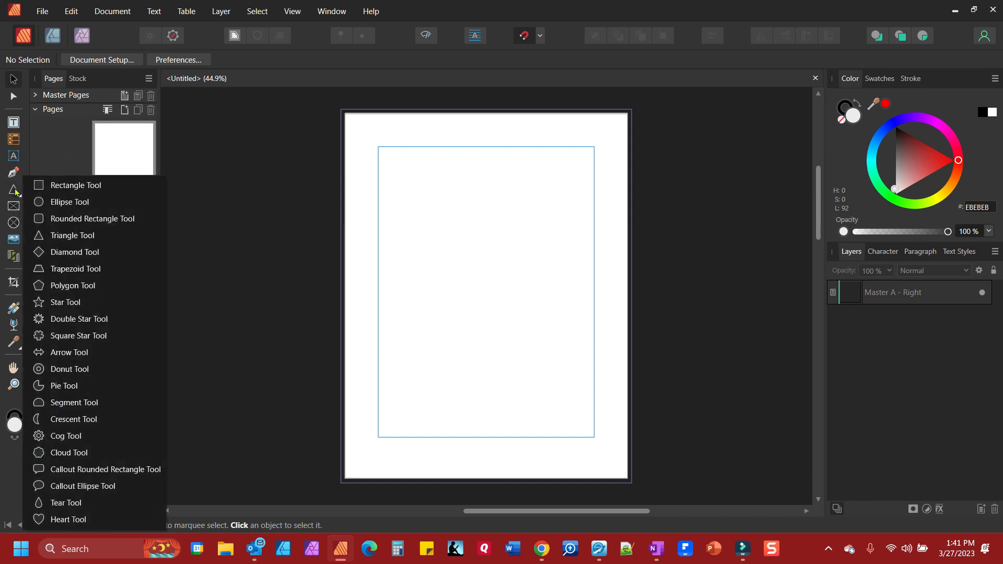
{"action": "left_click", "coordinate": [46, 186]}
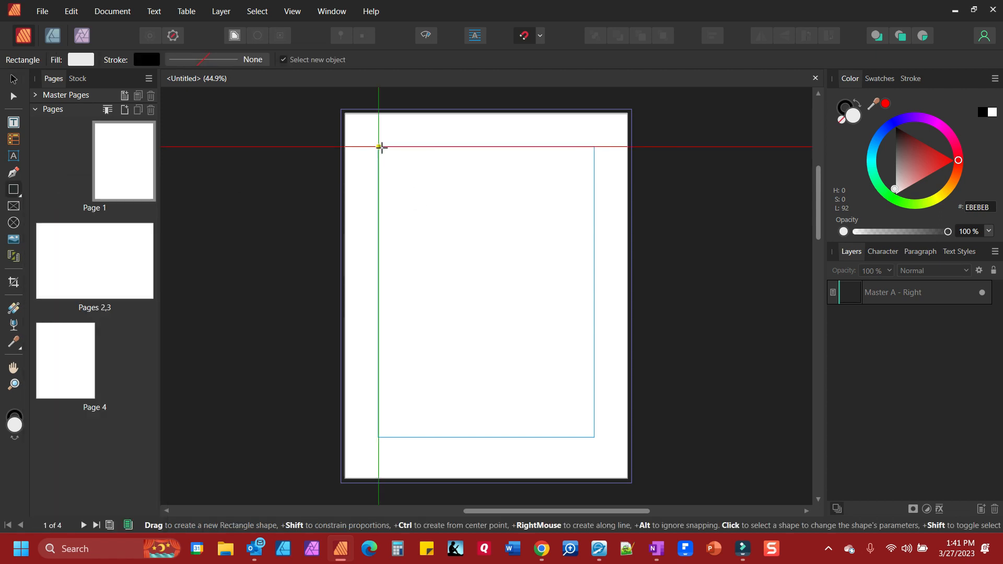
{"action": "left_click_drag", "start_coordinate": [379, 147], "coordinate": [532, 349]}
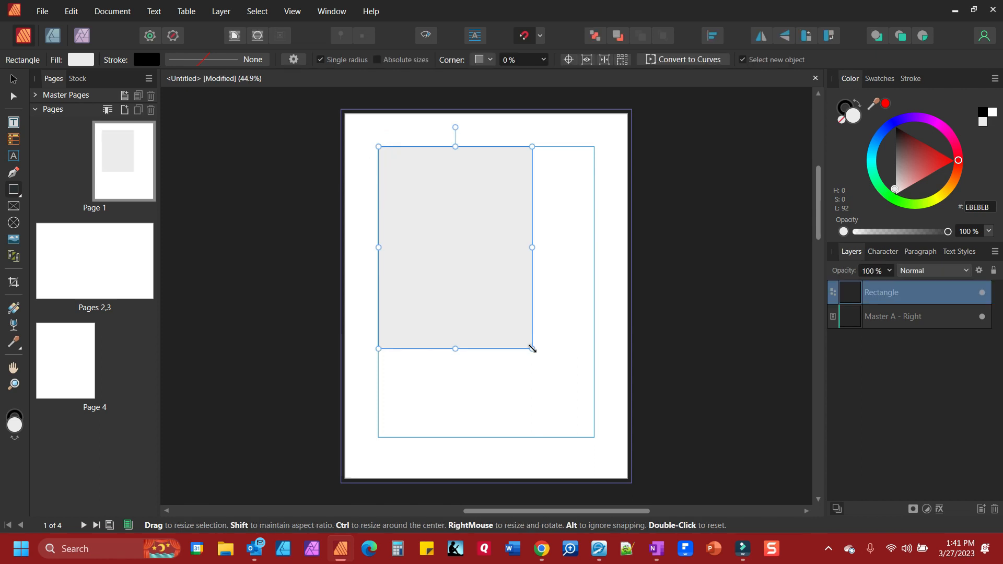
{"action": "left_click", "coordinate": [80, 60]}
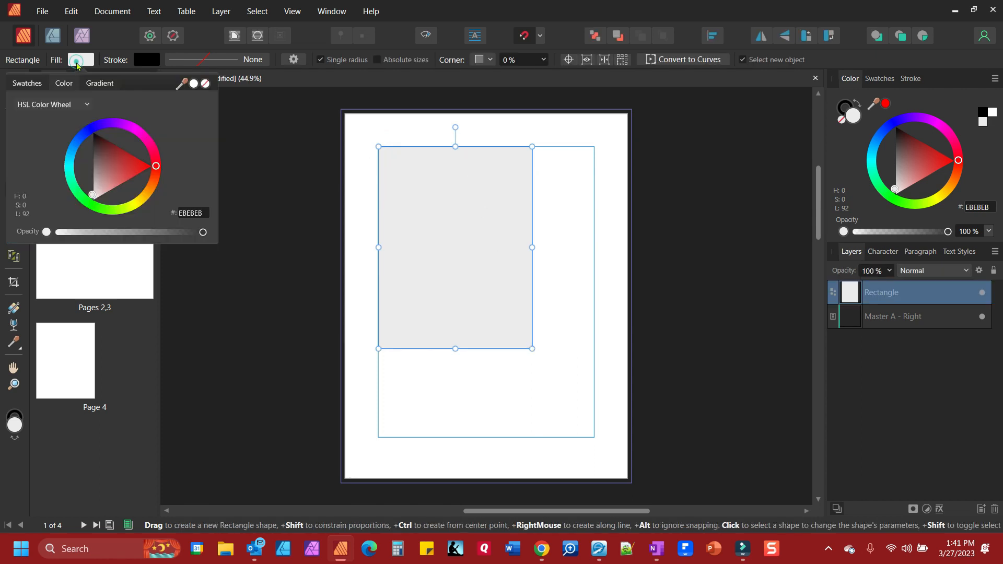
{"action": "left_click", "coordinate": [143, 164]}
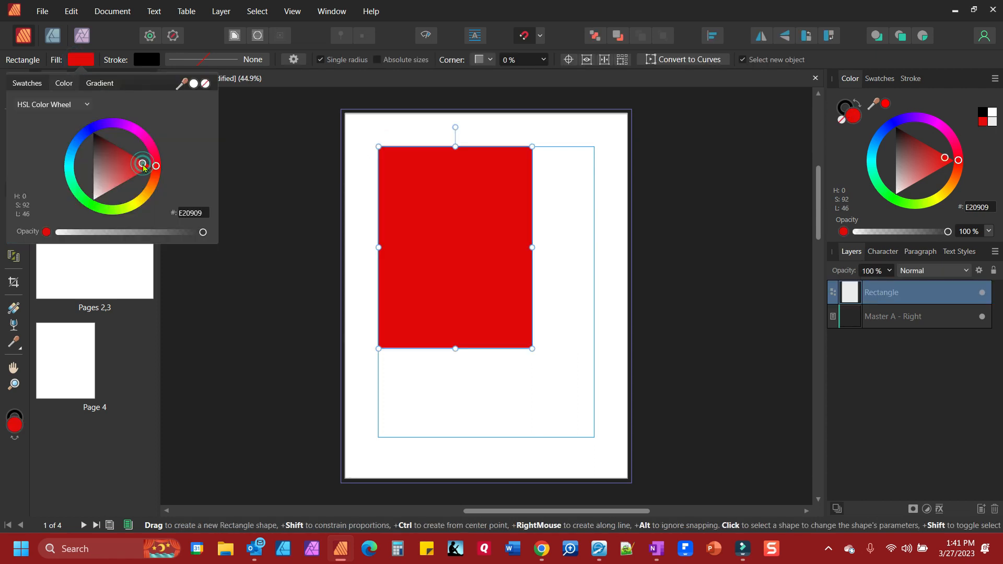
{"action": "left_click", "coordinate": [240, 122]}
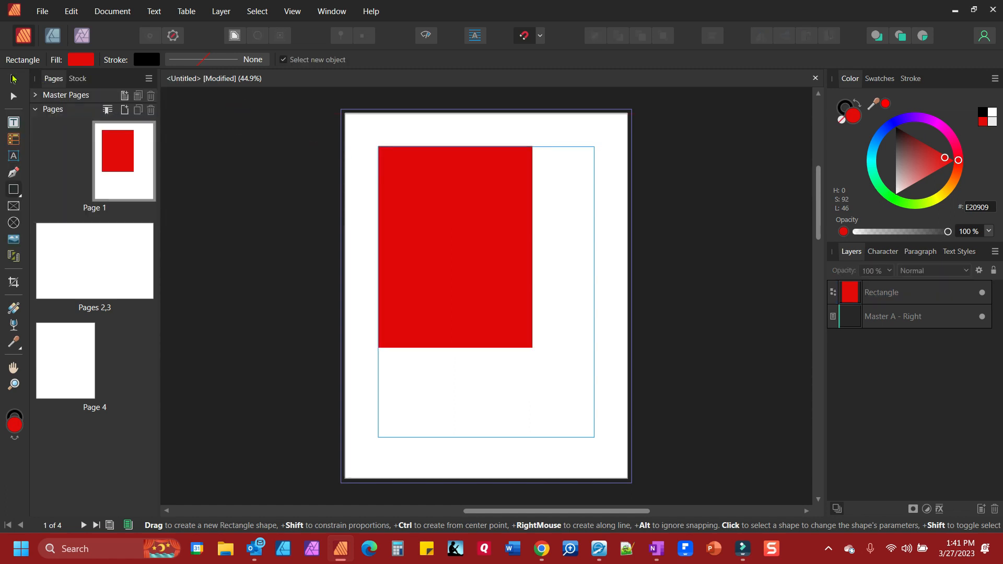
Enlarge the red rectangle so its opposite corners snap to the bleed corners and it covers all of page 1
{"action": "left_click", "coordinate": [14, 78]}
{"action": "left_click", "coordinate": [397, 164]}
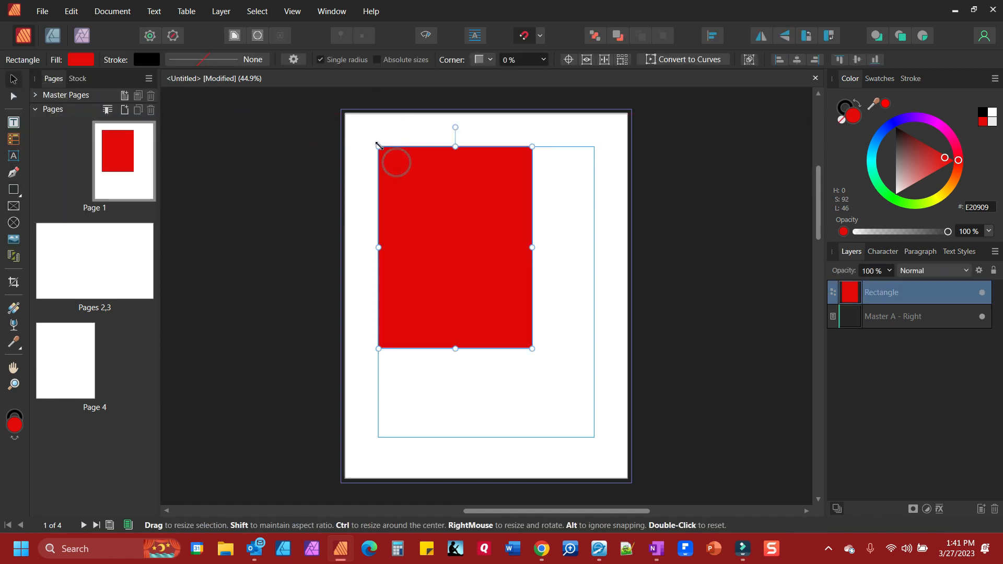
{"action": "left_click_drag", "start_coordinate": [379, 147], "coordinate": [364, 137]}
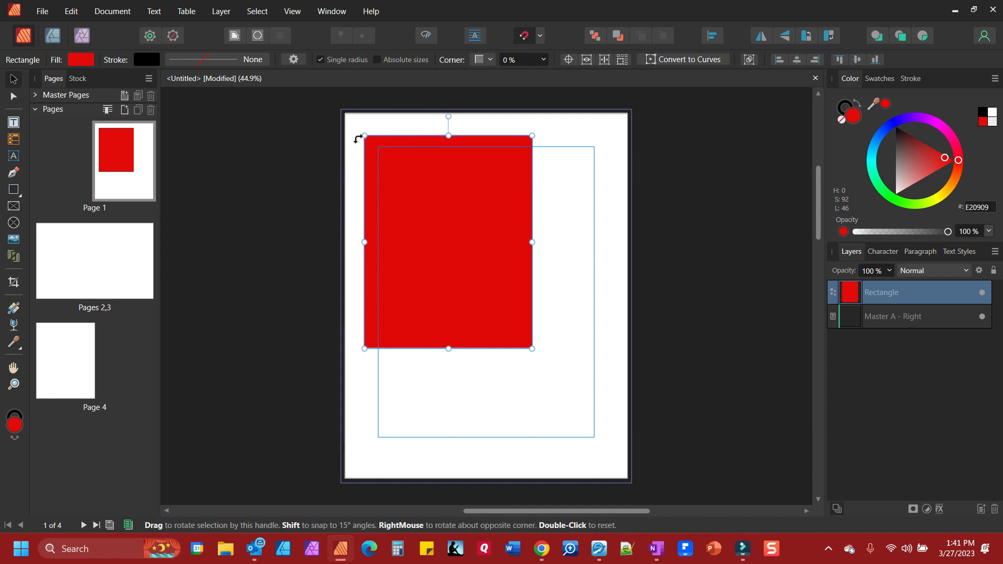
{"action": "left_click_drag", "start_coordinate": [365, 136], "coordinate": [341, 109]}
{"action": "left_click_drag", "start_coordinate": [532, 346], "coordinate": [632, 483]}
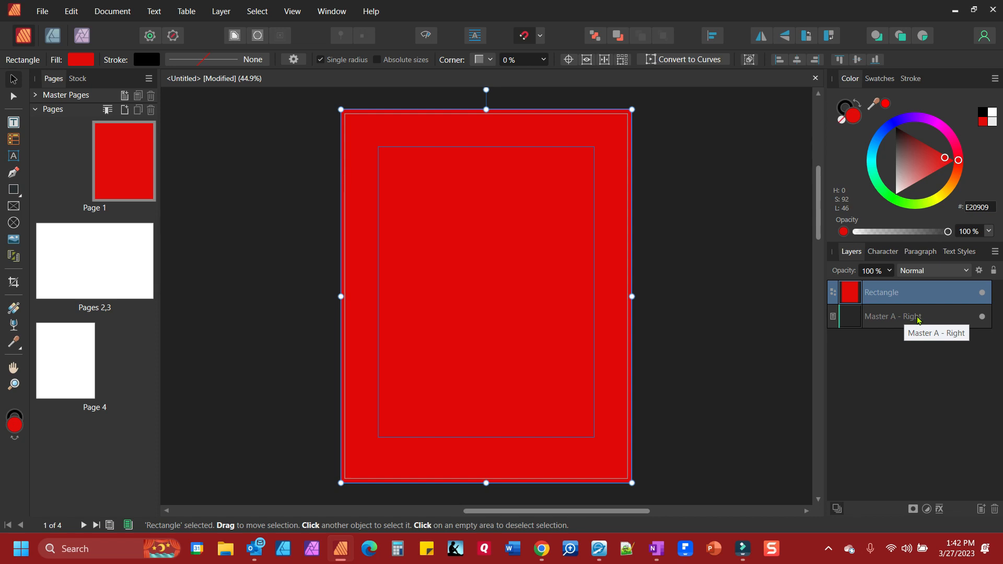
Open Master A for editing and draw a diamond in the upper half of its left page
{"action": "left_click", "coordinate": [37, 95]}
{"action": "double_click", "coordinate": [86, 156]}
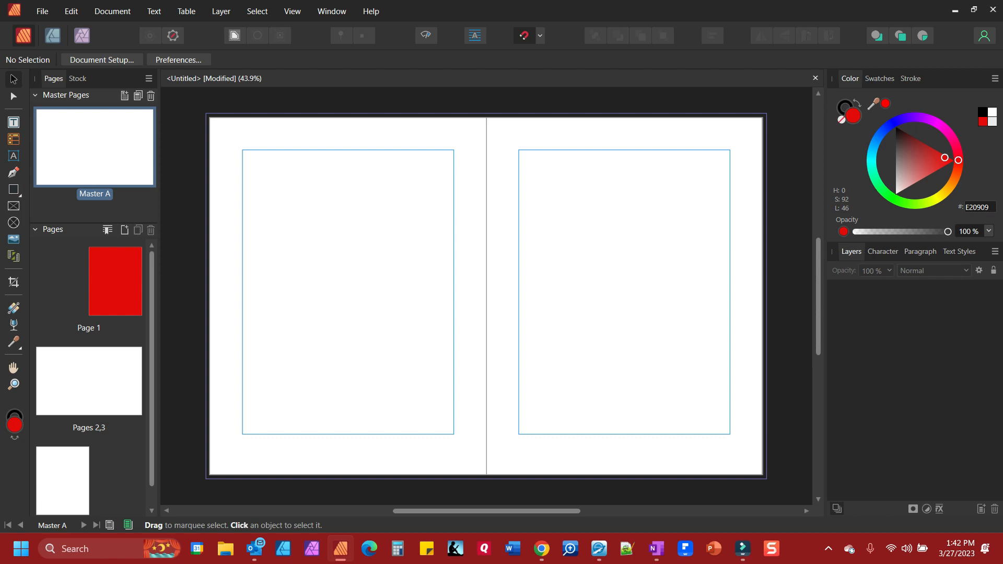
{"action": "left_click", "coordinate": [20, 194]}
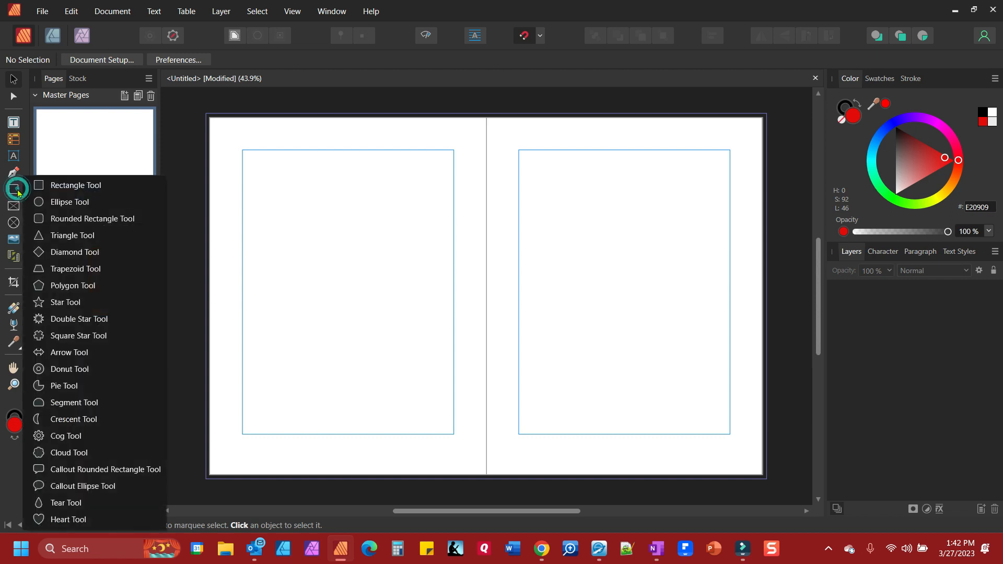
{"action": "left_click", "coordinate": [58, 254]}
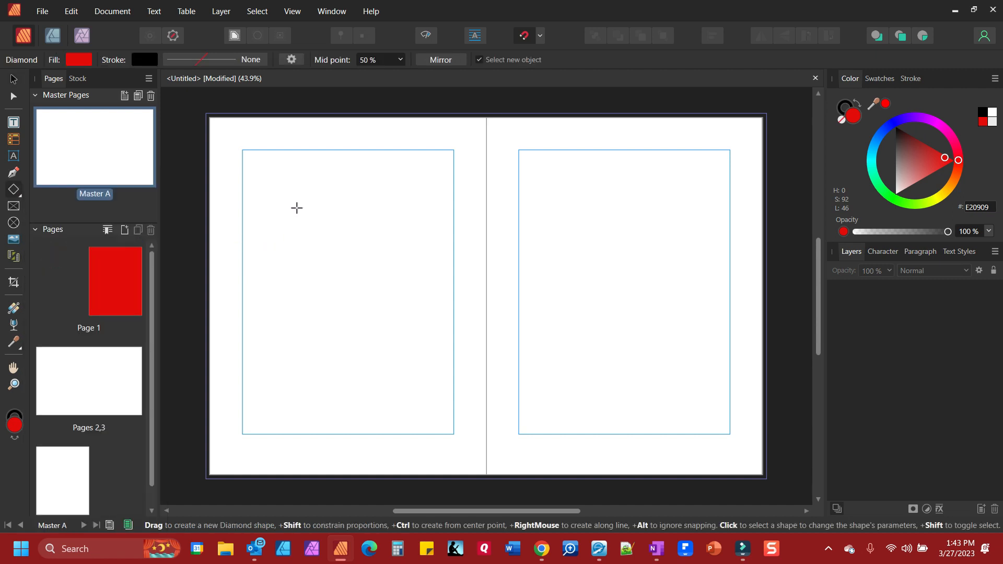
{"action": "mouse_move", "coordinate": [297, 209]}
{"action": "left_mouse_down"}
{"action": "mouse_move", "coordinate": [338, 282]}
{"action": "mouse_move", "coordinate": [375, 307]}
{"action": "left_mouse_up"}
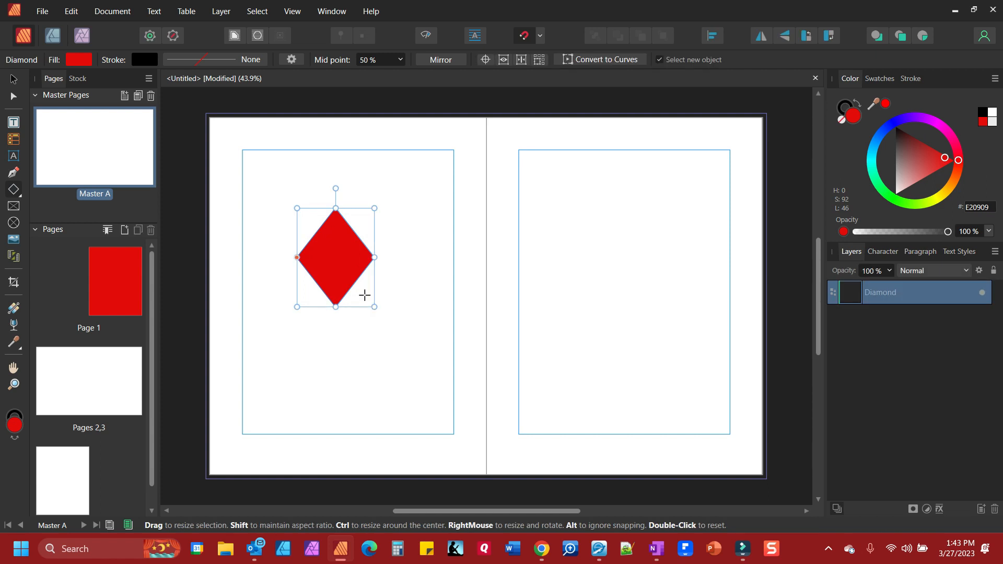
Fill the diamond on Master A with the yellow swatch E5F20D
{"action": "left_click", "coordinate": [79, 60]}
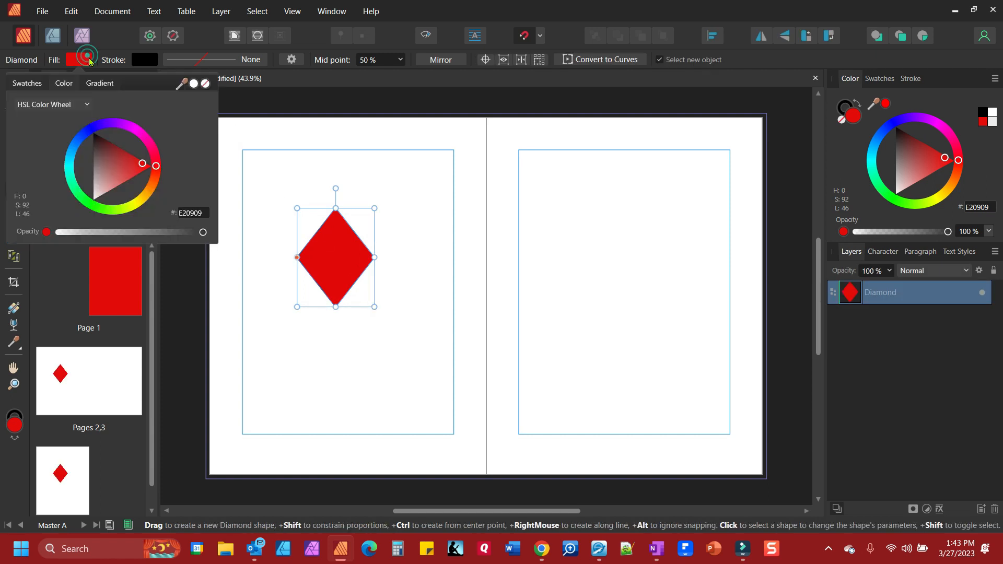
{"action": "left_click", "coordinate": [30, 83]}
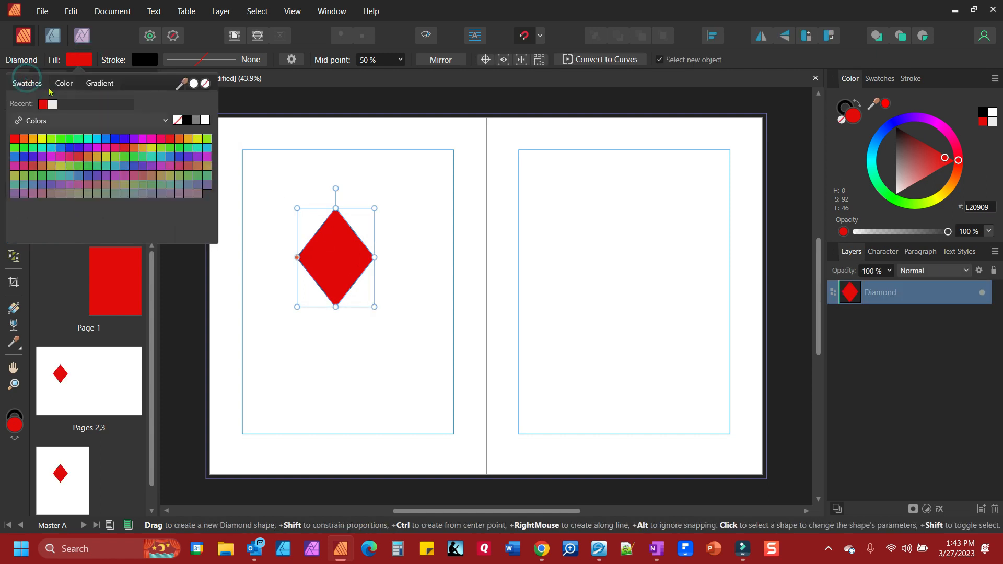
{"action": "left_click", "coordinate": [42, 139]}
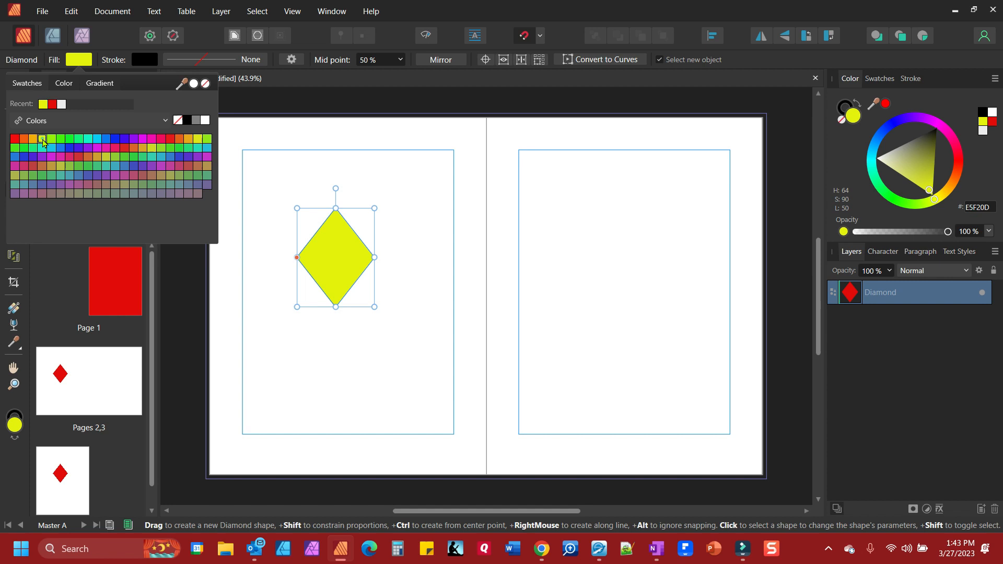
{"action": "left_click", "coordinate": [323, 104]}
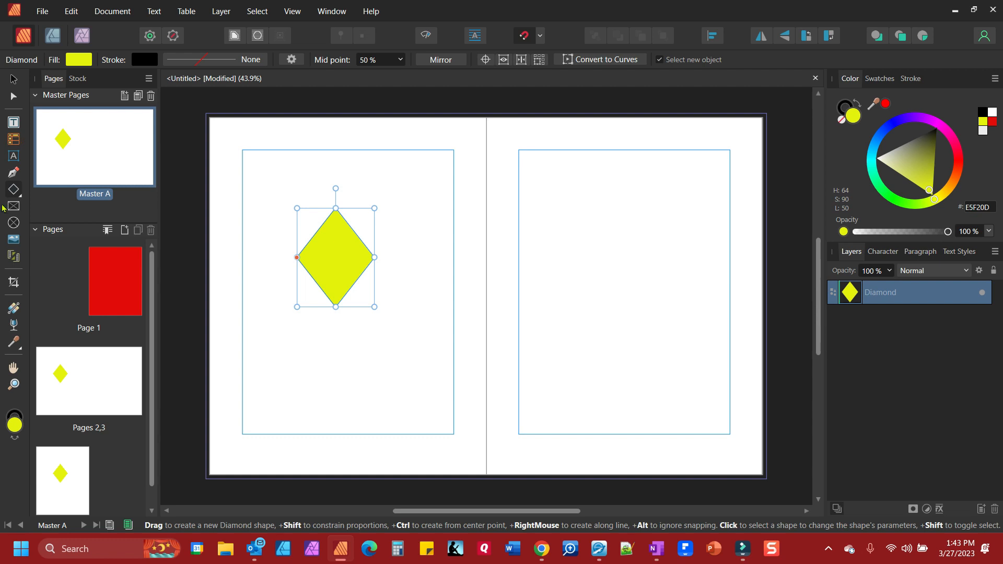
Draw a yellow triangle in the upper half of Master A's right page
{"action": "left_click", "coordinate": [21, 197]}
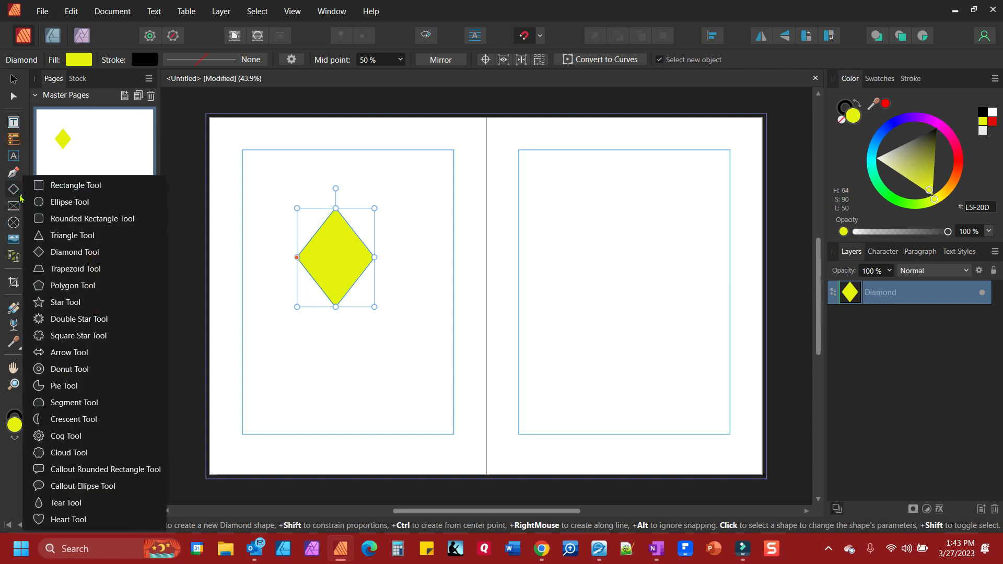
{"action": "left_click", "coordinate": [46, 236]}
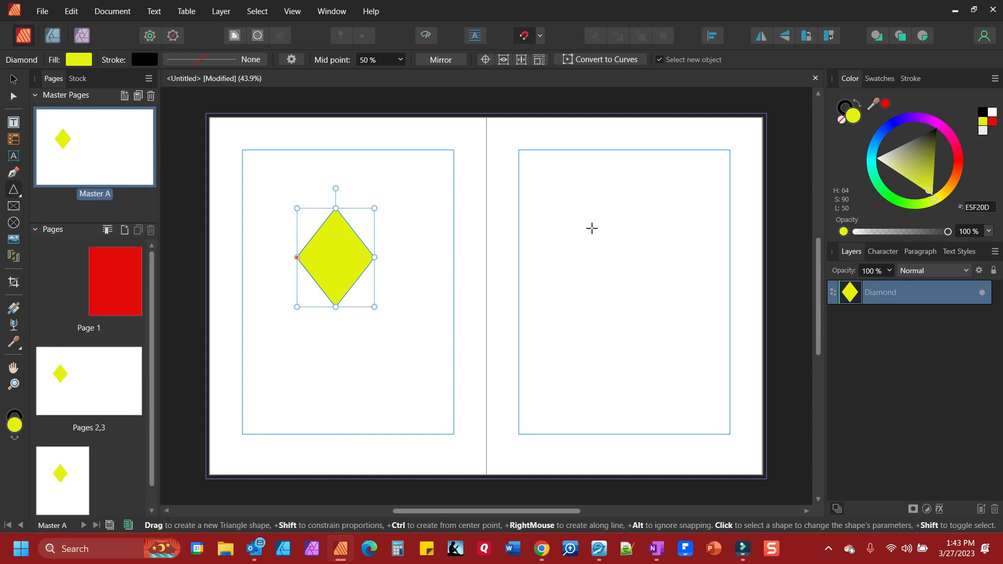
{"action": "left_click_drag", "start_coordinate": [586, 224], "coordinate": [657, 316]}
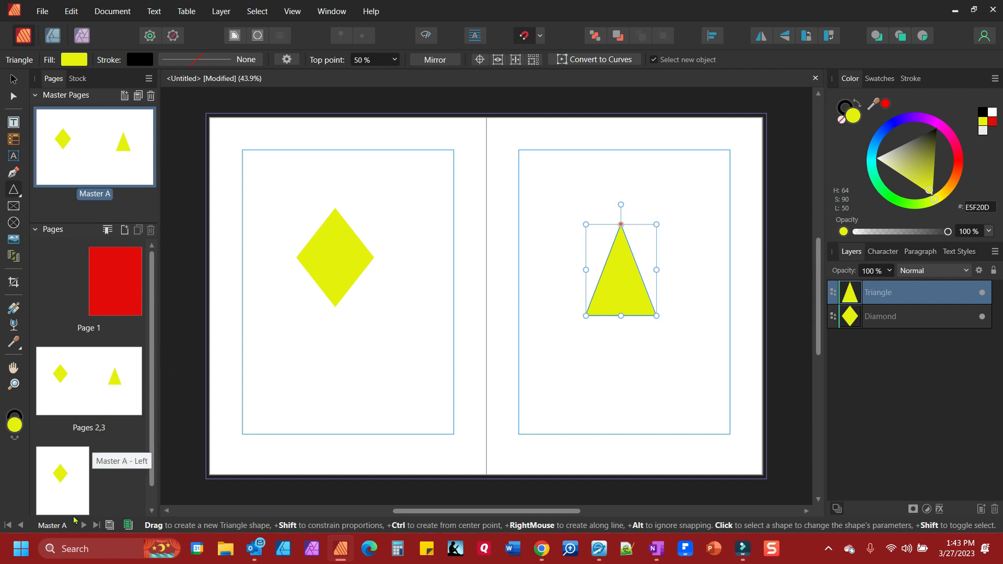
Open page 1 and toggle the red rectangle's visibility off and back on to check the master content beneath it
{"action": "double_click", "coordinate": [110, 278]}
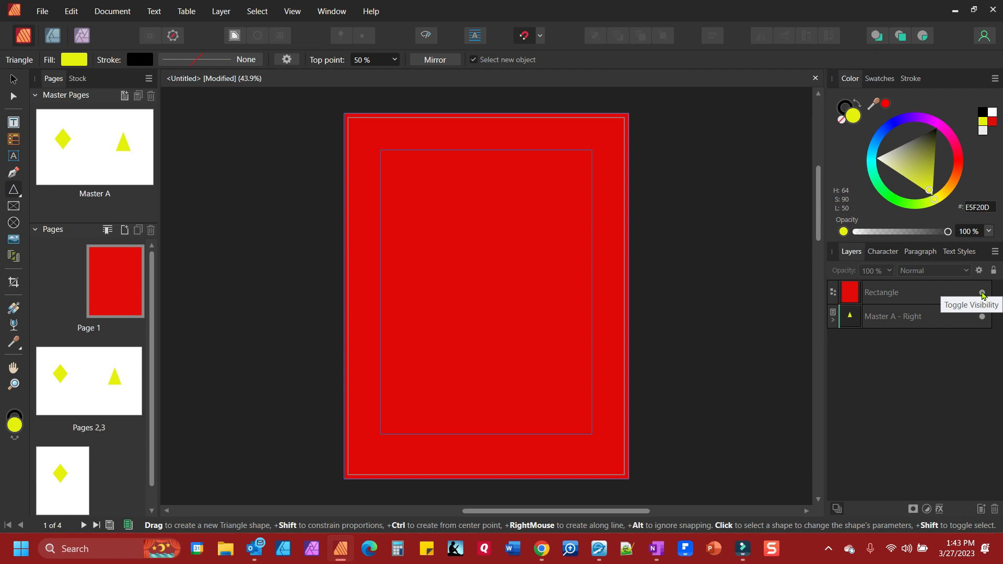
{"action": "left_click", "coordinate": [983, 295]}
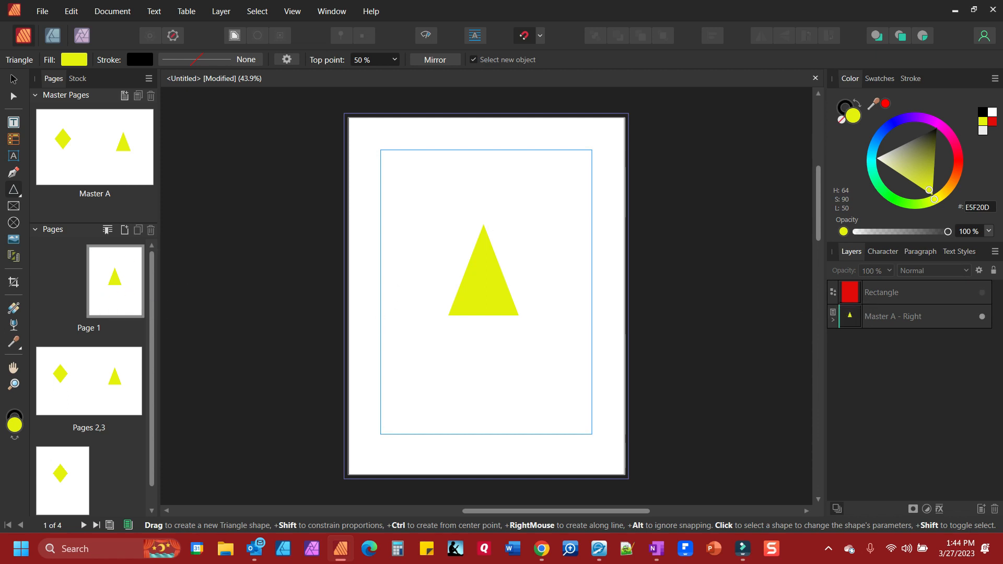
{"action": "left_click", "coordinate": [982, 293]}
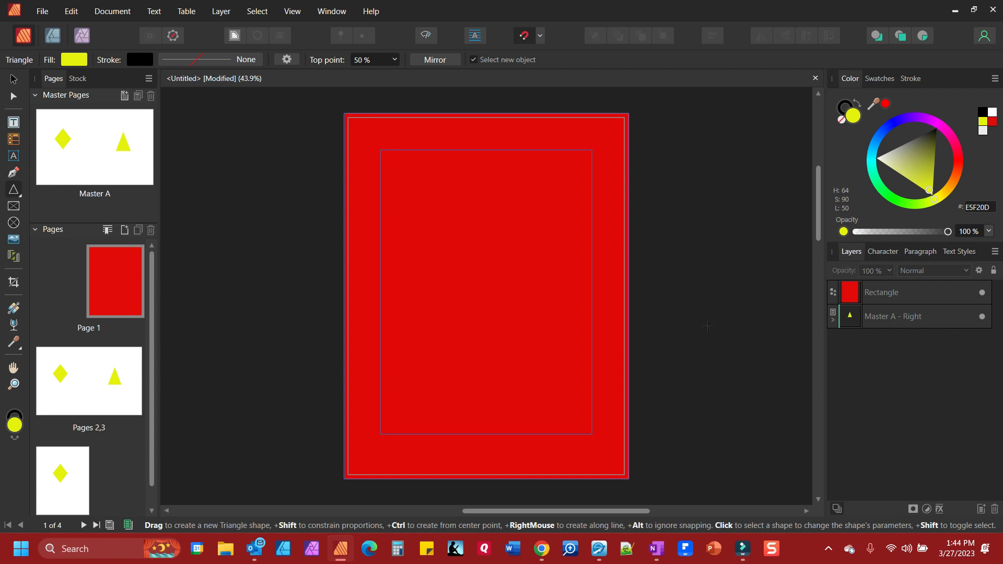
Clear the master from page 1
{"action": "right_click", "coordinate": [105, 286]}
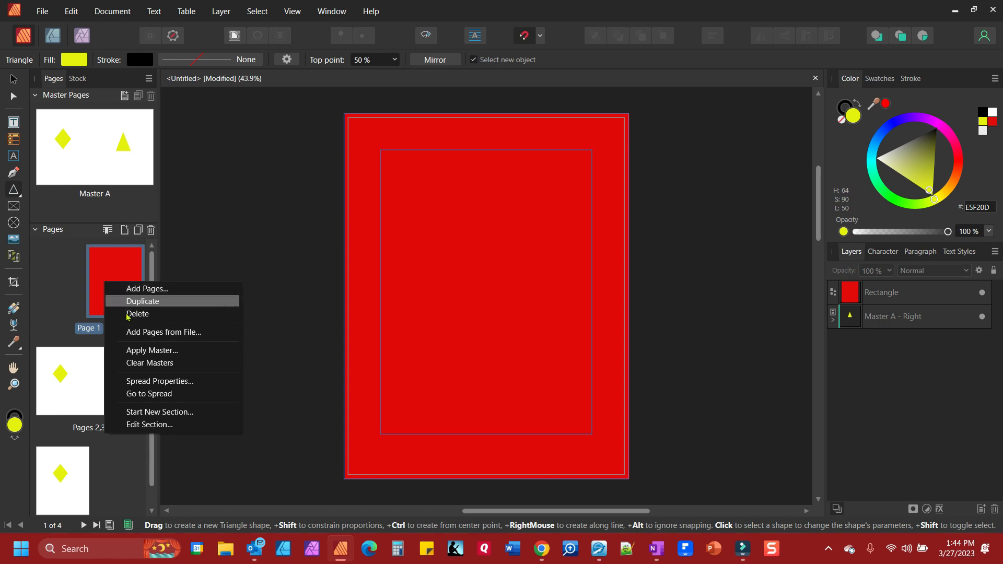
{"action": "left_click", "coordinate": [148, 363]}
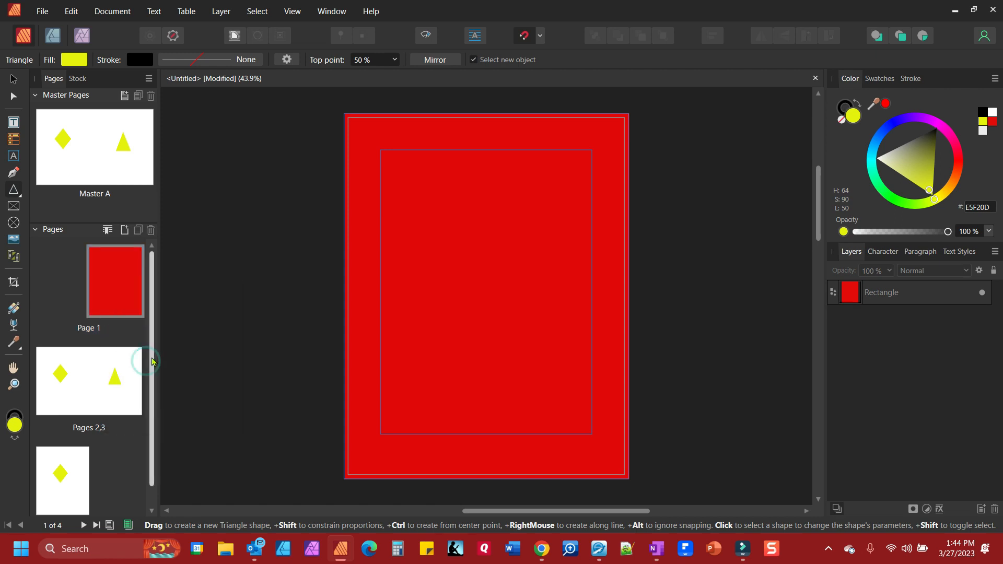
Apply Master A to page 1, toggling the red rectangle's visibility before and after to check the master content beneath it
{"action": "left_click", "coordinate": [983, 293]}
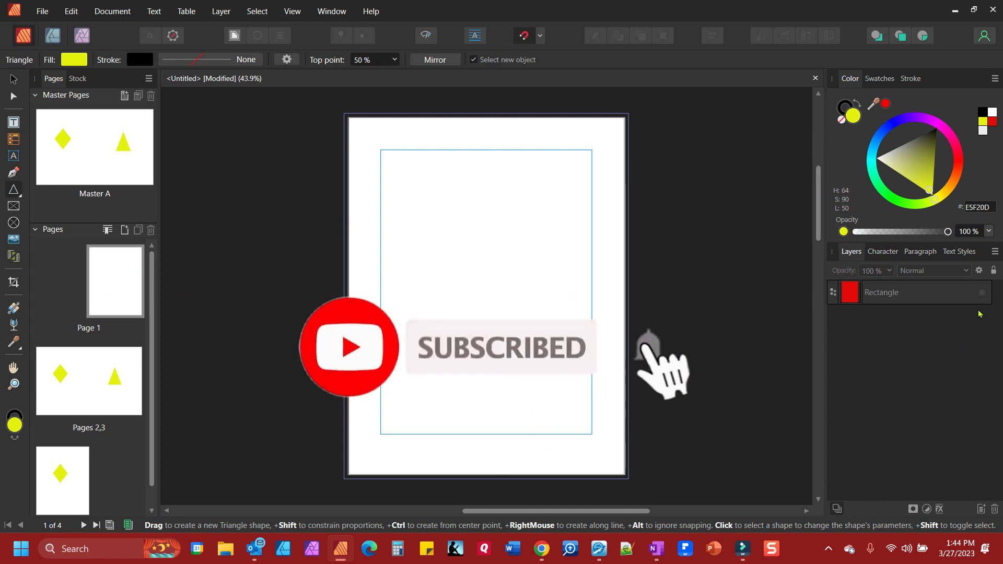
{"action": "left_click", "coordinate": [982, 294]}
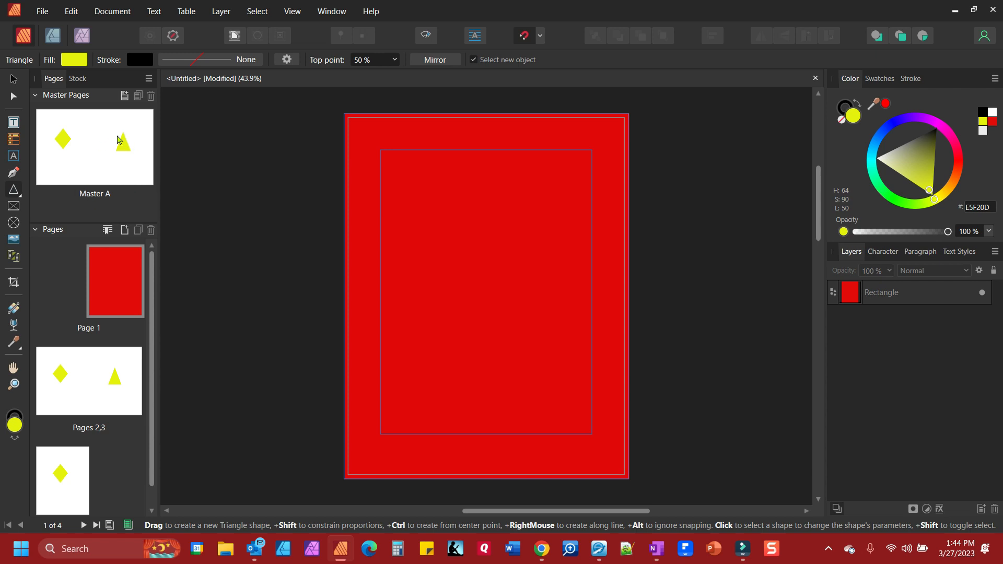
{"action": "right_click", "coordinate": [115, 289]}
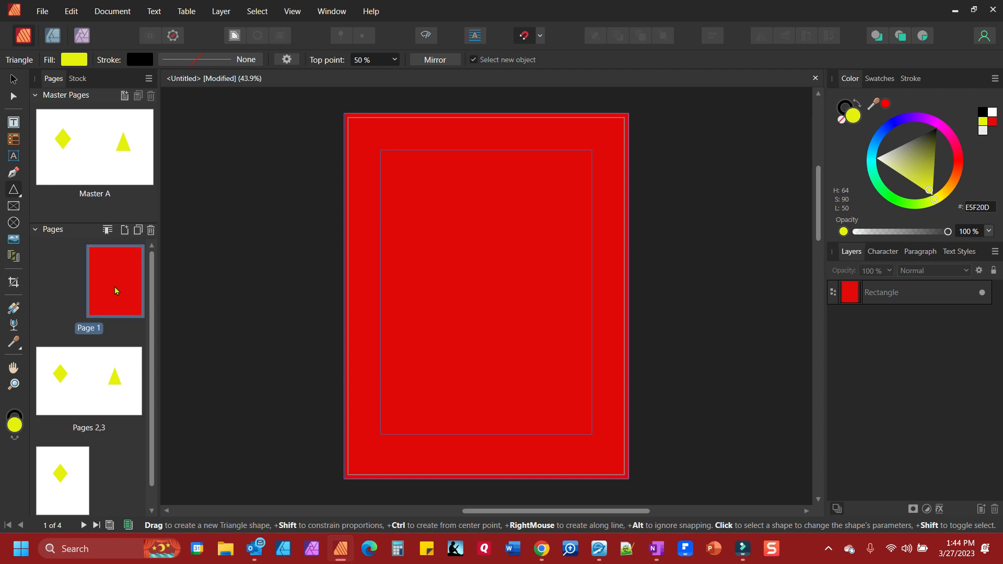
{"action": "left_click", "coordinate": [152, 356]}
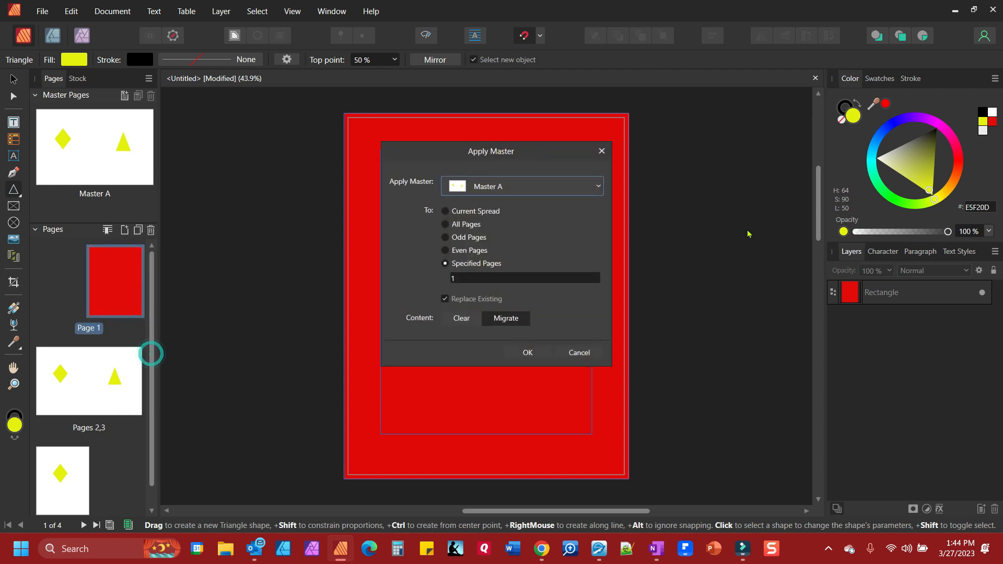
{"action": "left_click", "coordinate": [528, 349]}
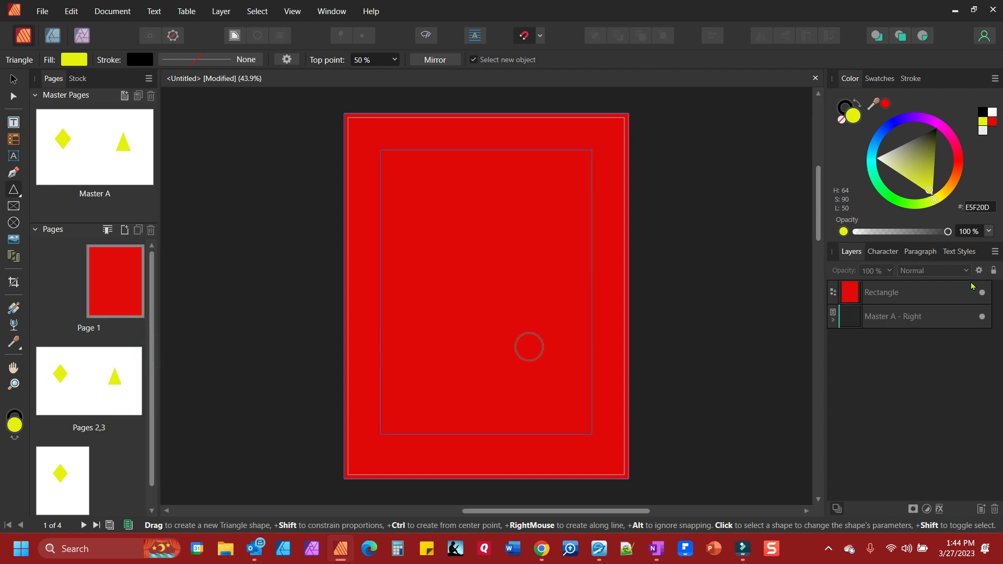
{"action": "left_click", "coordinate": [983, 292]}
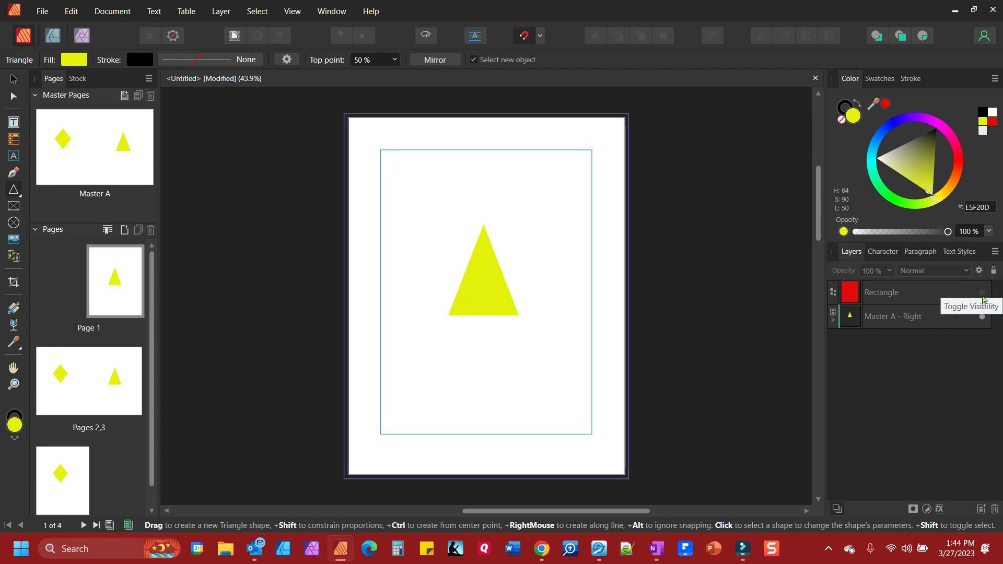
{"action": "left_click", "coordinate": [982, 294]}
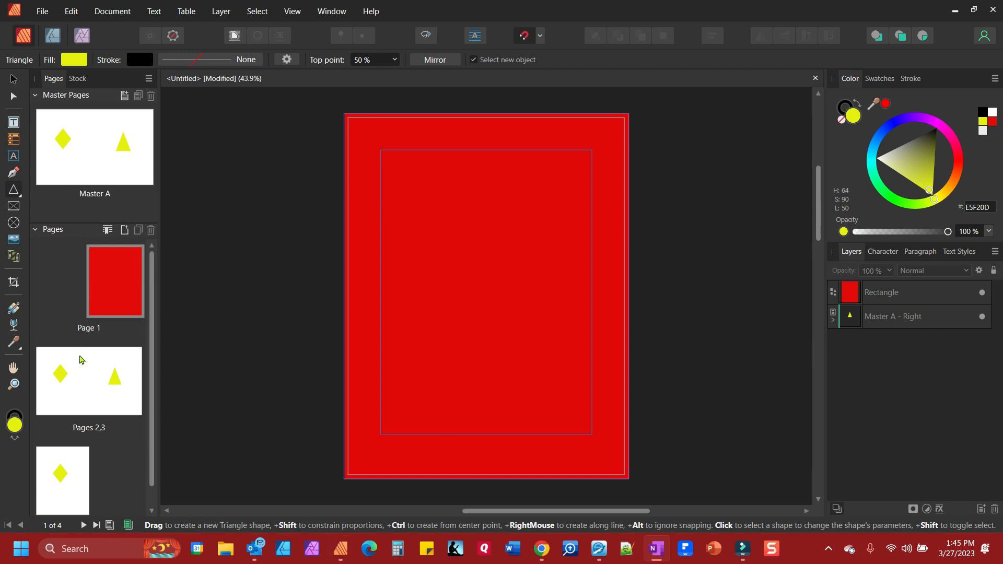
Open Master A and delete the yellow diamond and the yellow triangle from its spread
{"action": "double_click", "coordinate": [68, 170]}
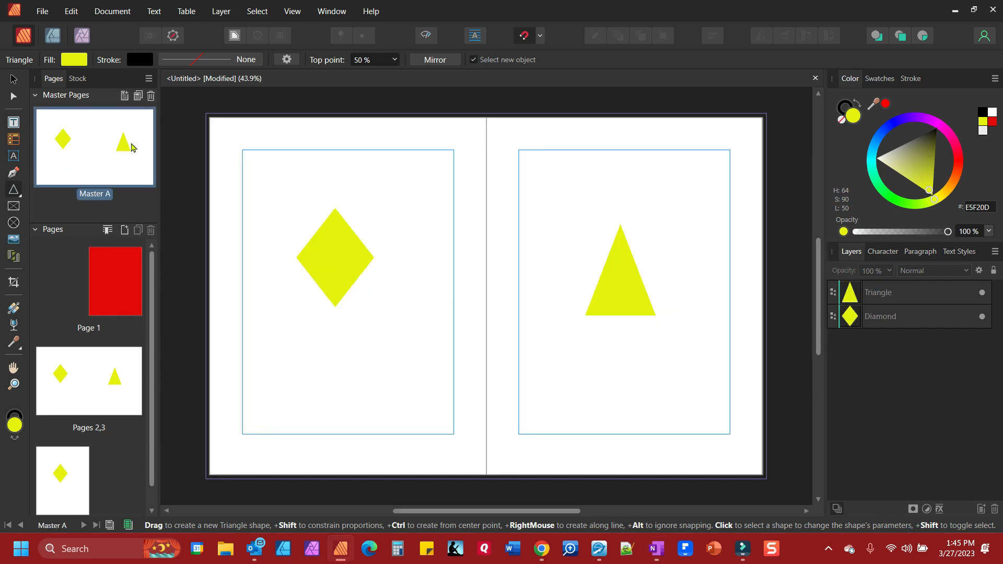
{"action": "left_click", "coordinate": [13, 79]}
{"action": "left_click", "coordinate": [321, 249]}
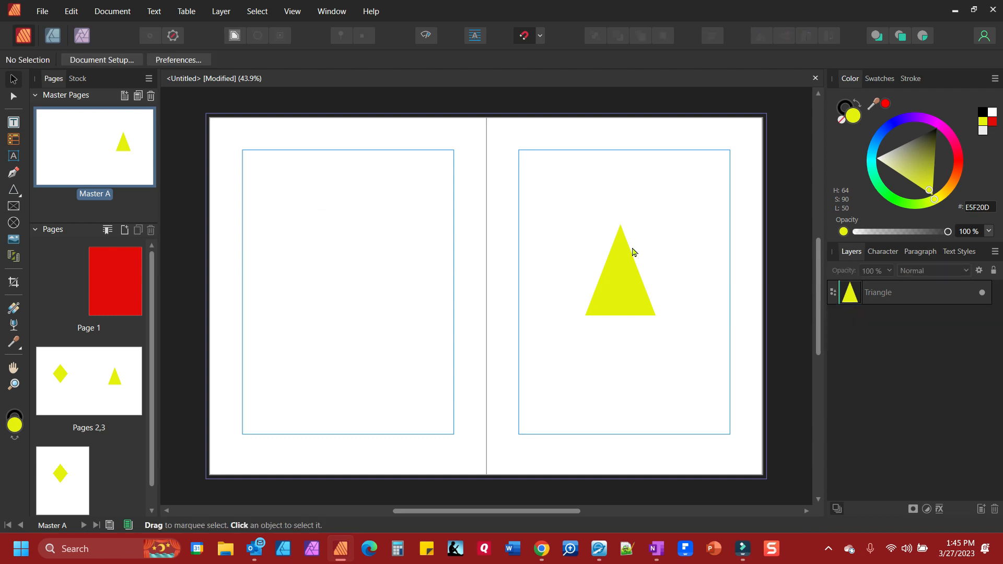
{"action": "left_click", "coordinate": [629, 279]}
{"action": "key", "text": "Delete"}
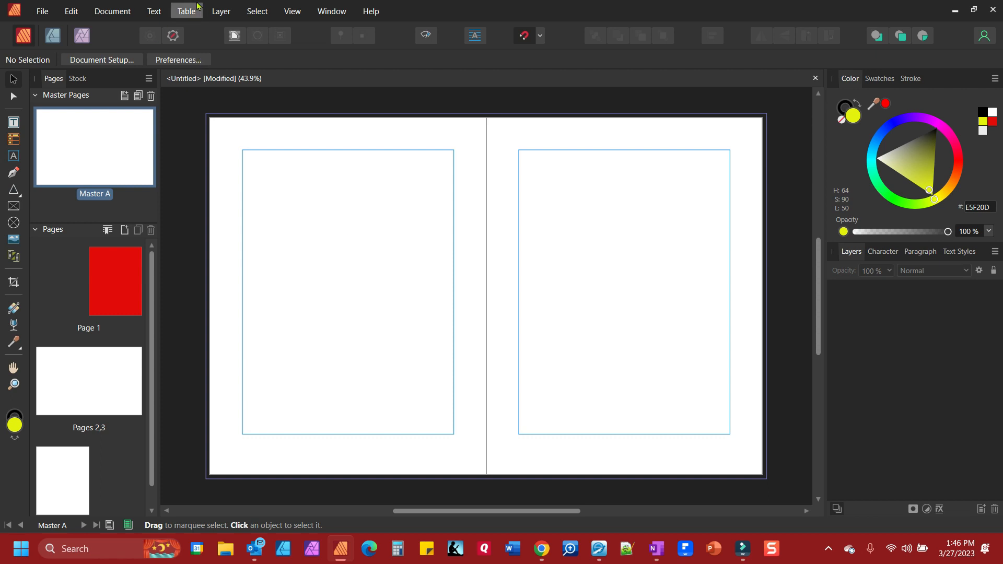
Set the column guides on Master A to 4 columns
{"action": "left_click", "coordinate": [292, 12]}
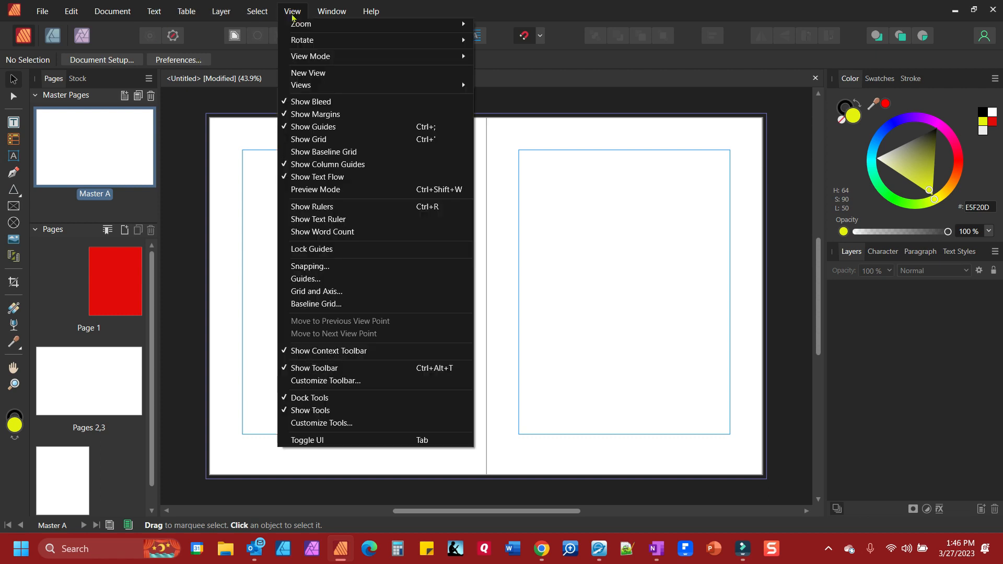
{"action": "left_click", "coordinate": [308, 280]}
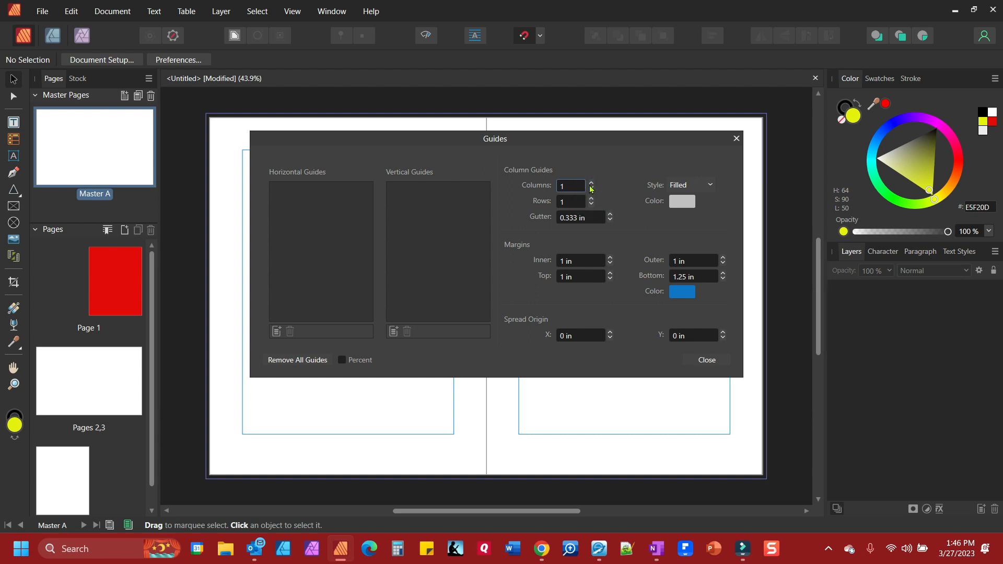
{"action": "left_click", "coordinate": [591, 184]}
{"action": "left_click", "coordinate": [591, 183]}
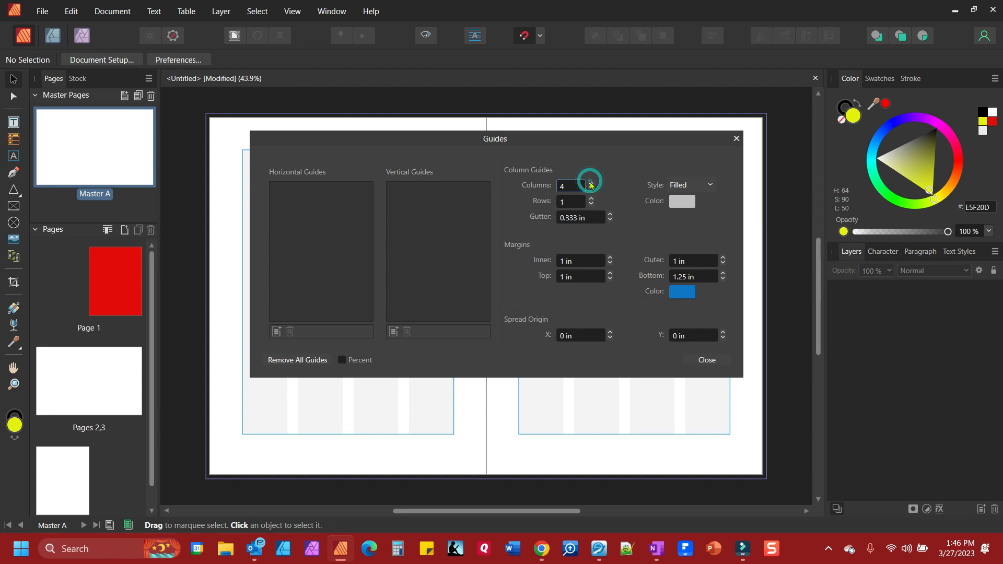
Set Master A's bottom margin to 1.5 in and close the guide settings
{"action": "left_click", "coordinate": [686, 276]}
{"action": "left_click", "coordinate": [685, 276]}
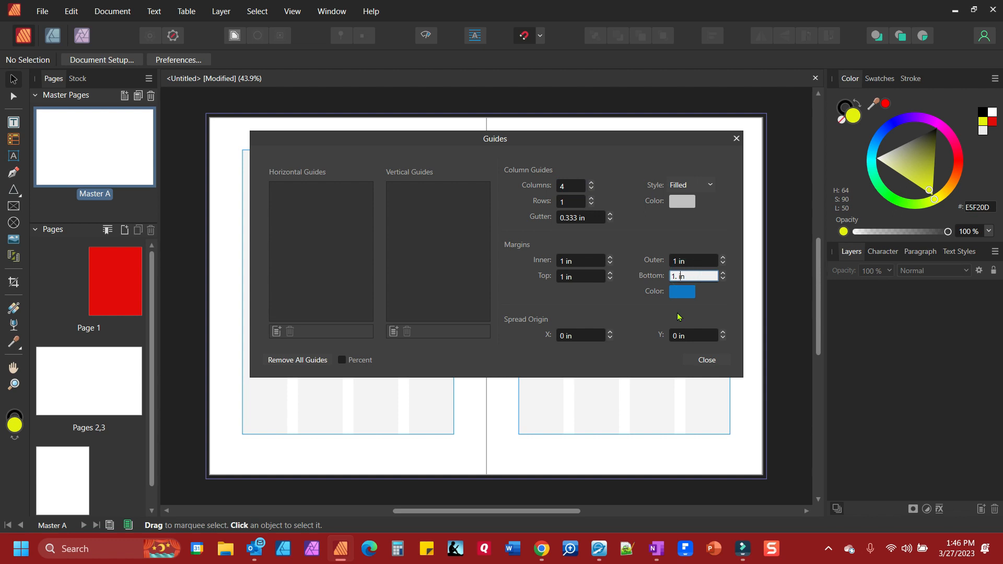
{"action": "type", "text": "5"}
{"action": "key", "text": "Return"}
{"action": "left_click", "coordinate": [714, 361]}
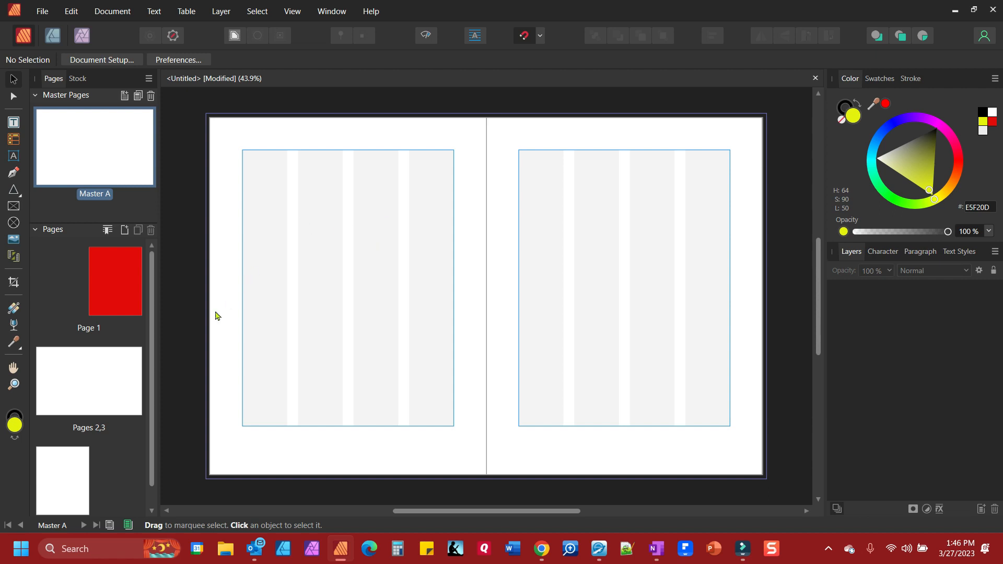
Open pages 2,3, page 4 and page 1 in turn to examine the column guides and margins inherited from Master A
{"action": "left_click", "coordinate": [80, 401]}
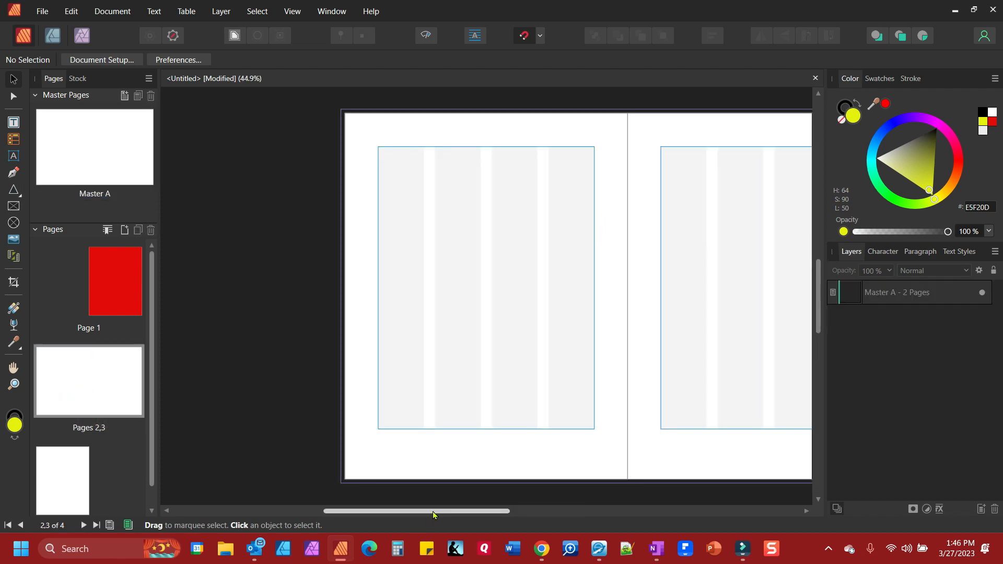
{"action": "left_click_drag", "start_coordinate": [434, 512], "coordinate": [493, 520]}
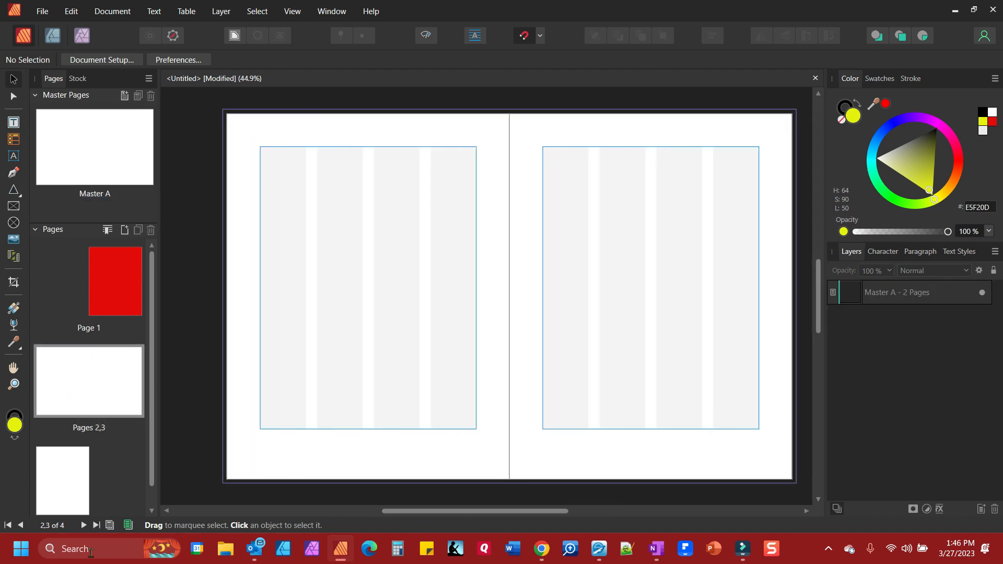
{"action": "left_click", "coordinate": [46, 498]}
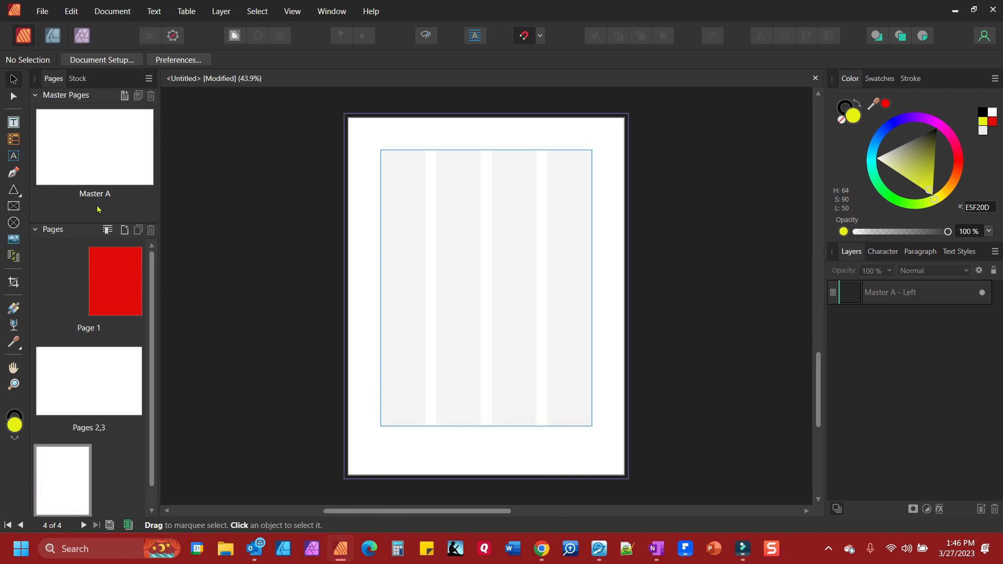
{"action": "left_click", "coordinate": [117, 268]}
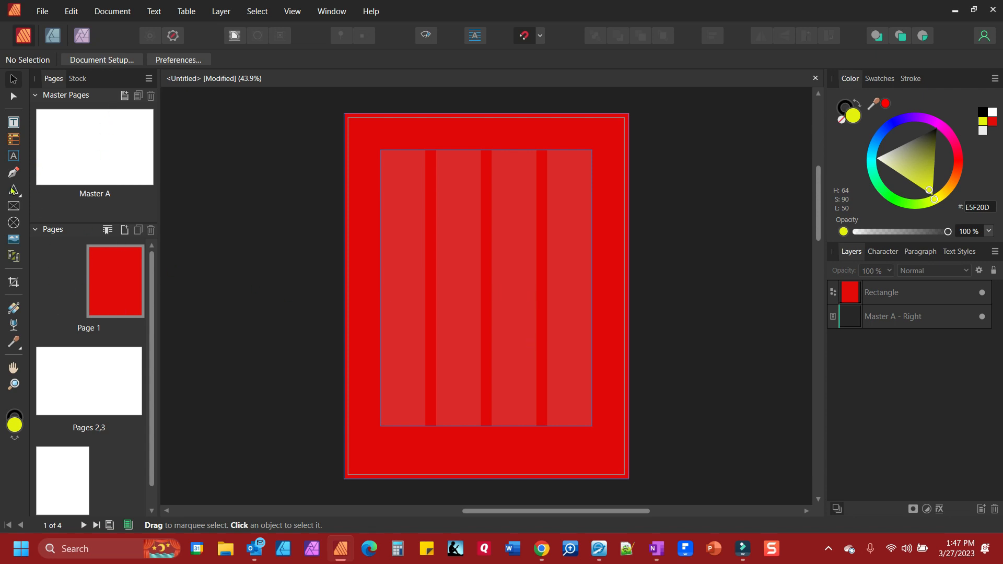
{"action": "left_click", "coordinate": [97, 384]}
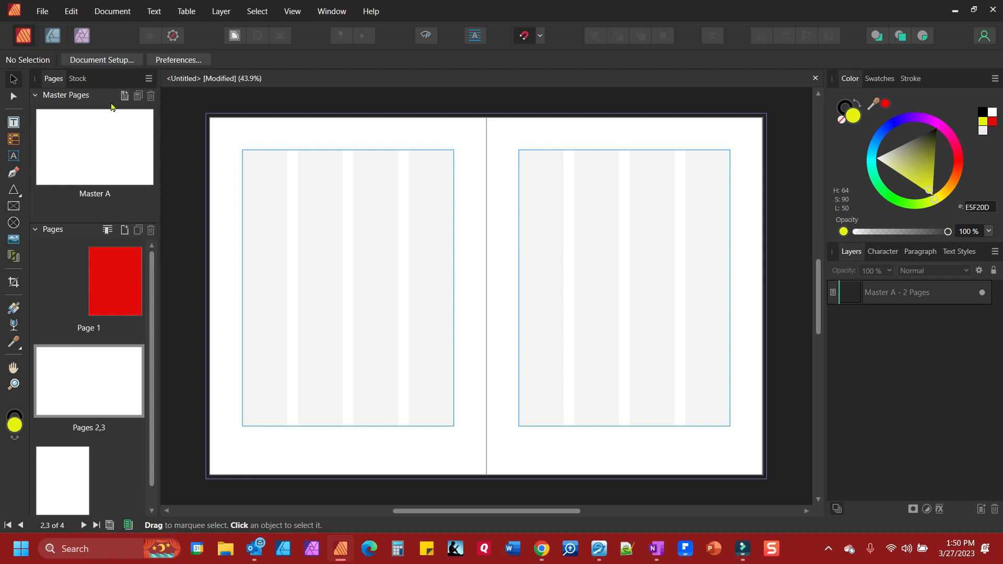
Draw a small text frame just below the bottom margin near the middle of Master A's left page
{"action": "double_click", "coordinate": [107, 157]}
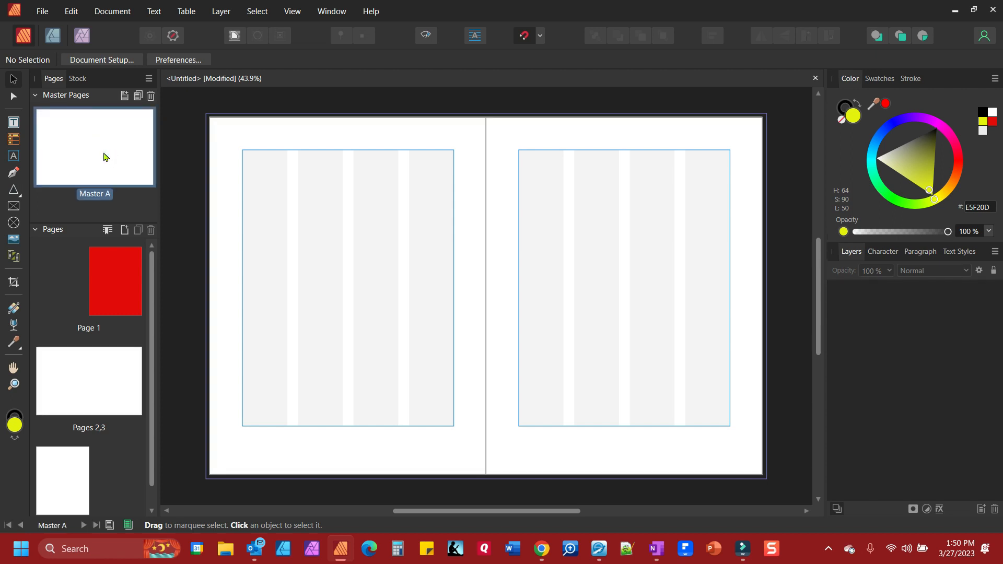
{"action": "left_click", "coordinate": [13, 123]}
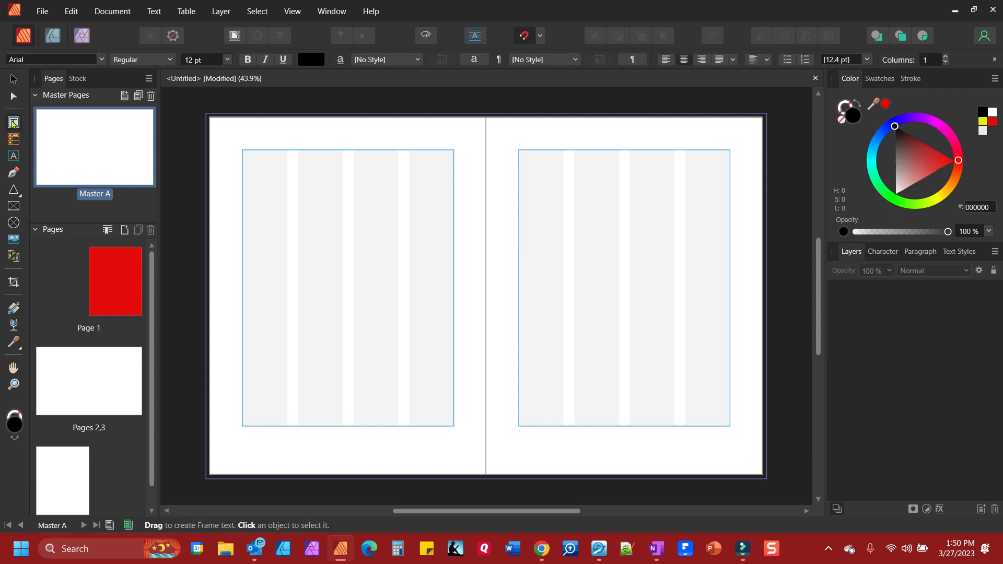
{"action": "left_click_drag", "start_coordinate": [327, 426], "coordinate": [354, 449]}
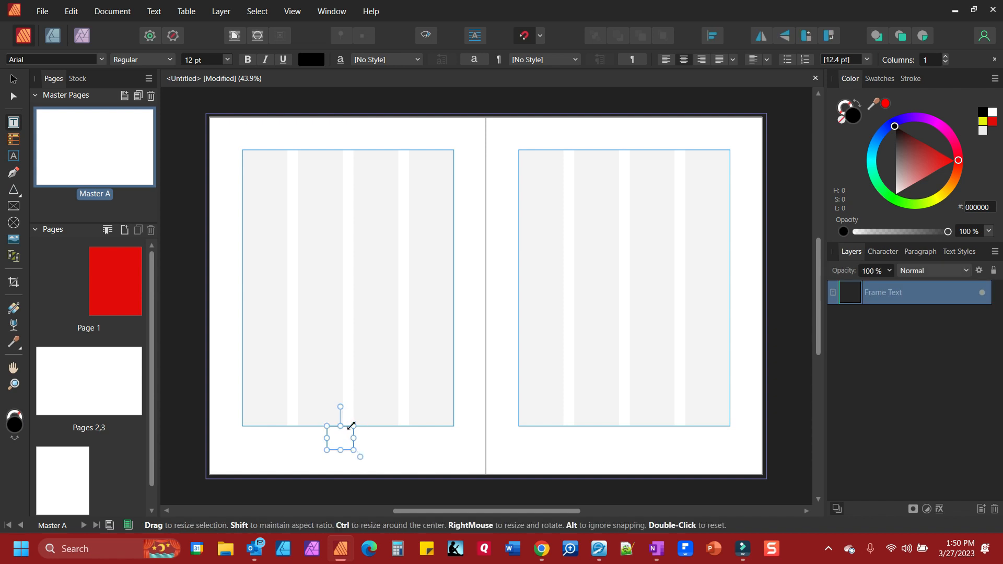
Insert a page number field in the left page's text frame and centre-align it
{"action": "left_click", "coordinate": [155, 11]}
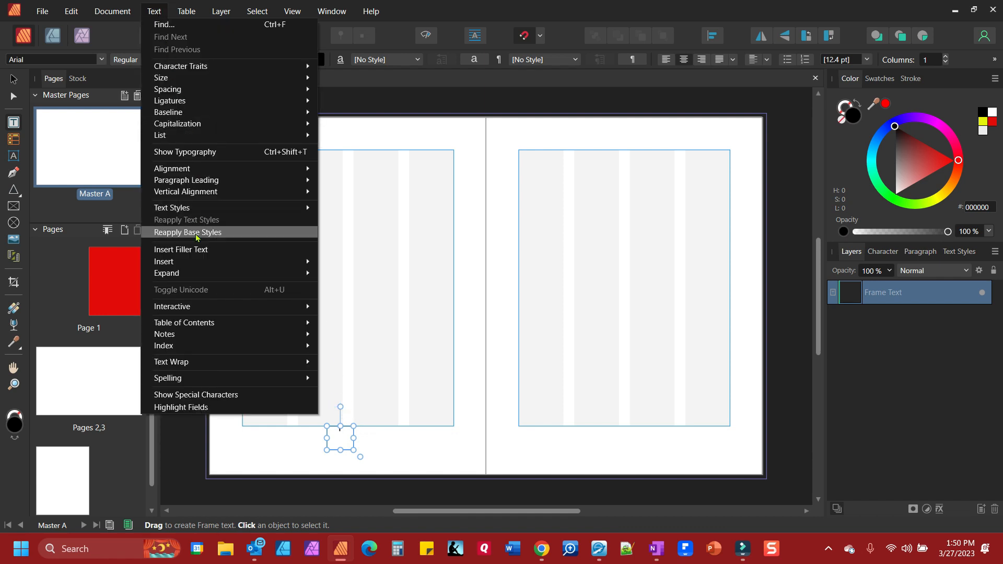
{"action": "mouse_move", "coordinate": [195, 261]}
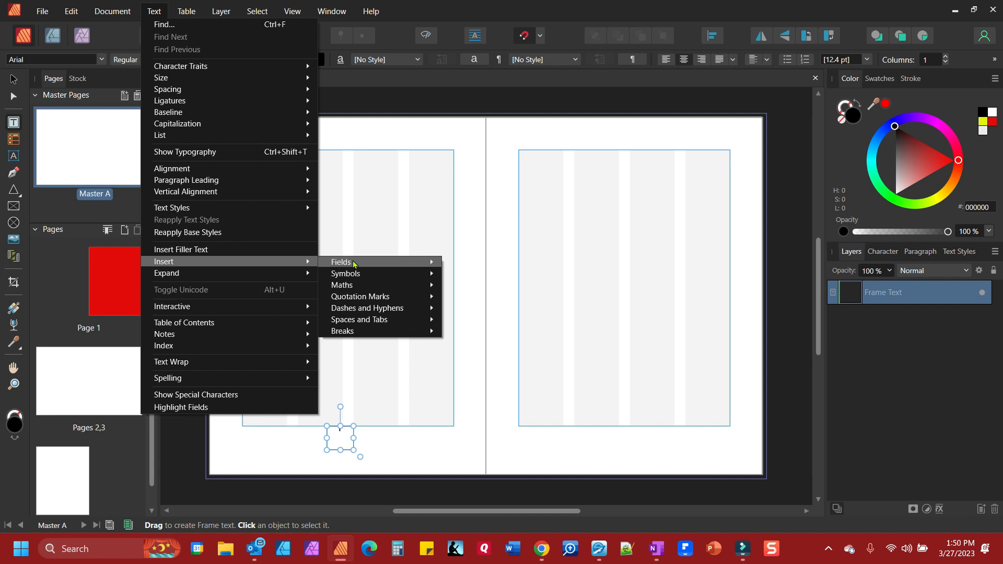
{"action": "mouse_move", "coordinate": [356, 264]}
{"action": "left_click", "coordinate": [474, 263]}
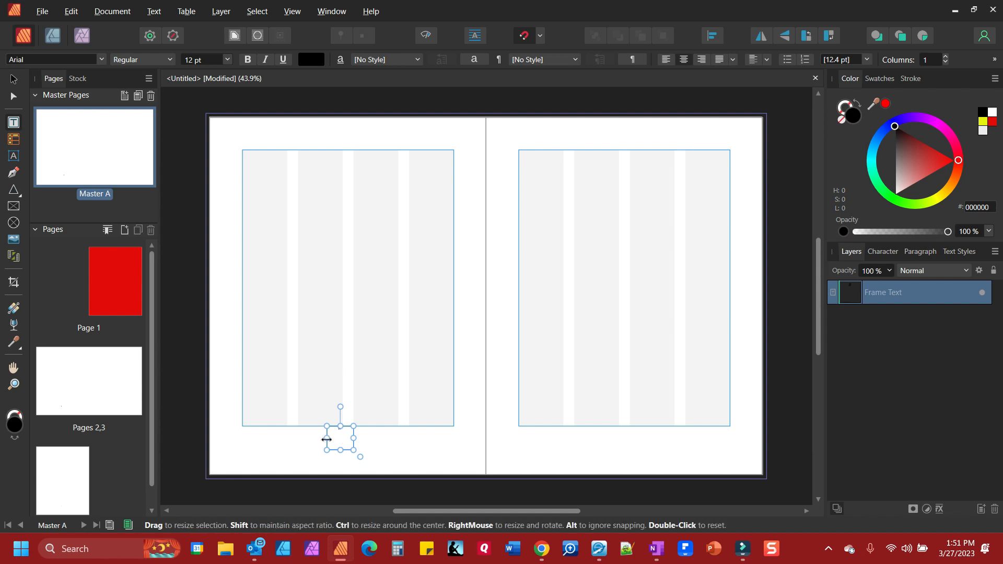
{"action": "left_click", "coordinate": [684, 59]}
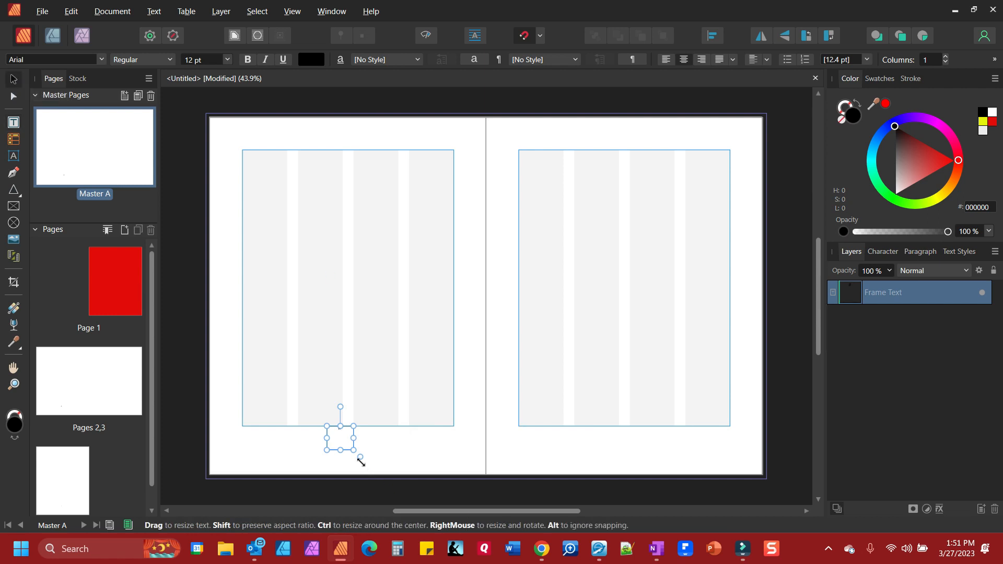
Copy the page number frame to Master A's right page and move both frames to the middle below the columns
{"action": "left_click_drag", "start_coordinate": [349, 447], "coordinate": [627, 455]}
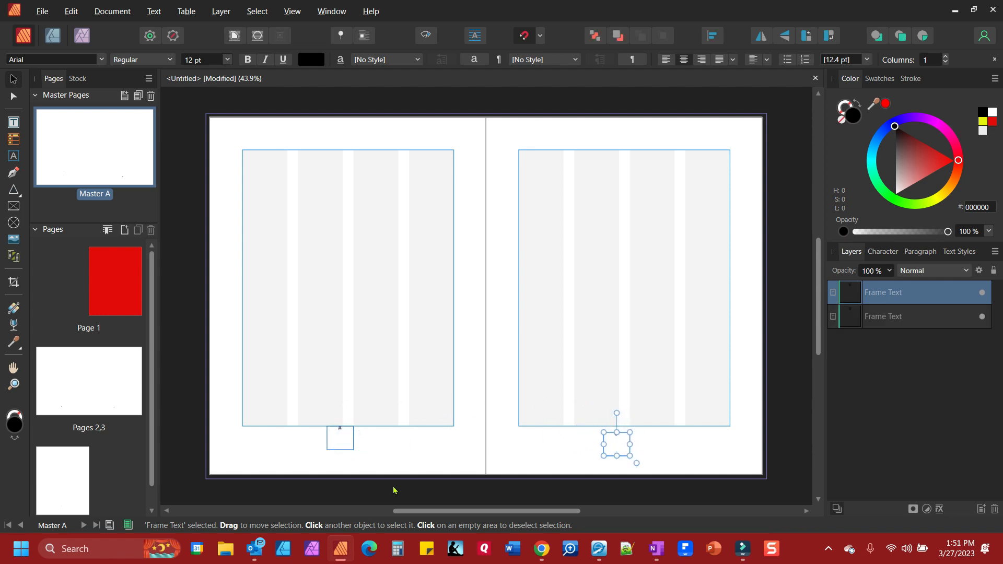
{"action": "left_click_drag", "start_coordinate": [346, 449], "coordinate": [353, 453]}
{"action": "left_click_drag", "start_coordinate": [617, 450], "coordinate": [620, 454]}
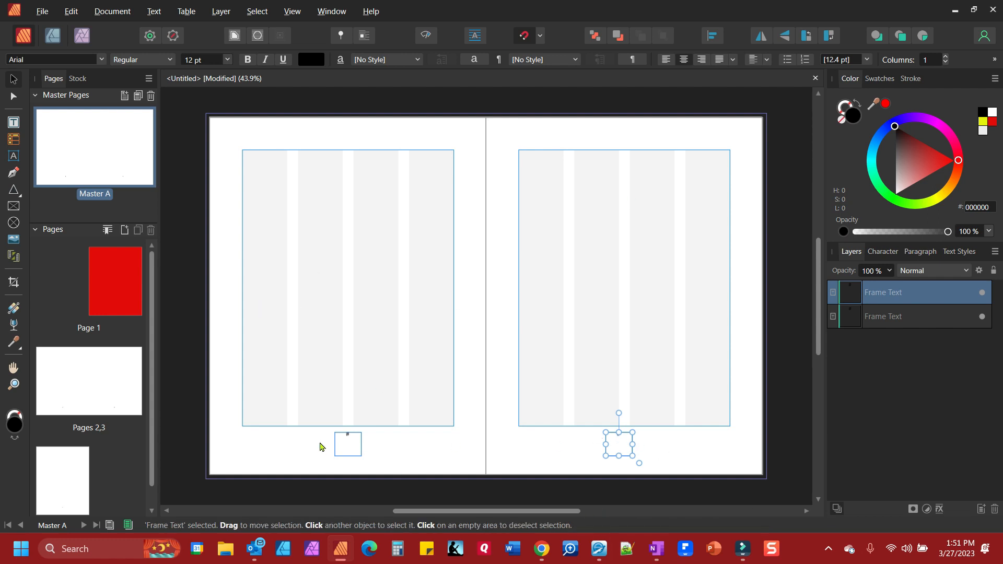
Check the page numbers on pages 2,3, page 4 and page 1, hiding and reshowing page 1's red rectangle
{"action": "left_click", "coordinate": [116, 391]}
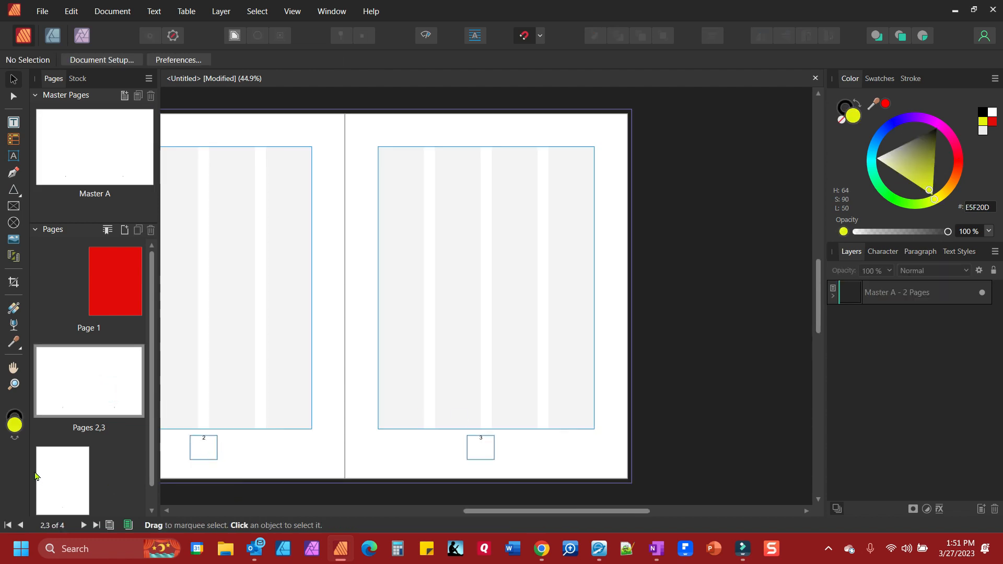
{"action": "left_click", "coordinate": [52, 480]}
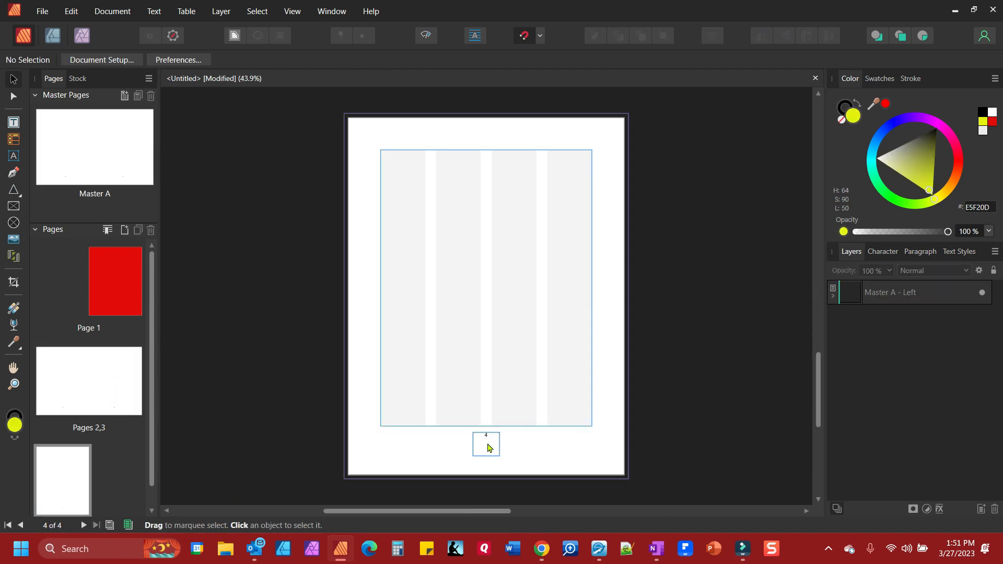
{"action": "left_click", "coordinate": [117, 282]}
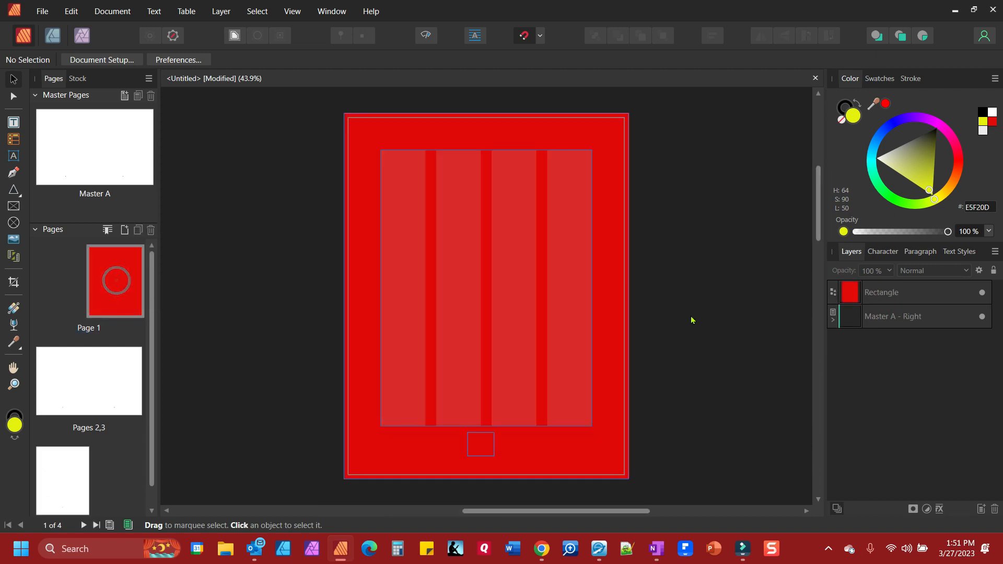
{"action": "left_click", "coordinate": [983, 294]}
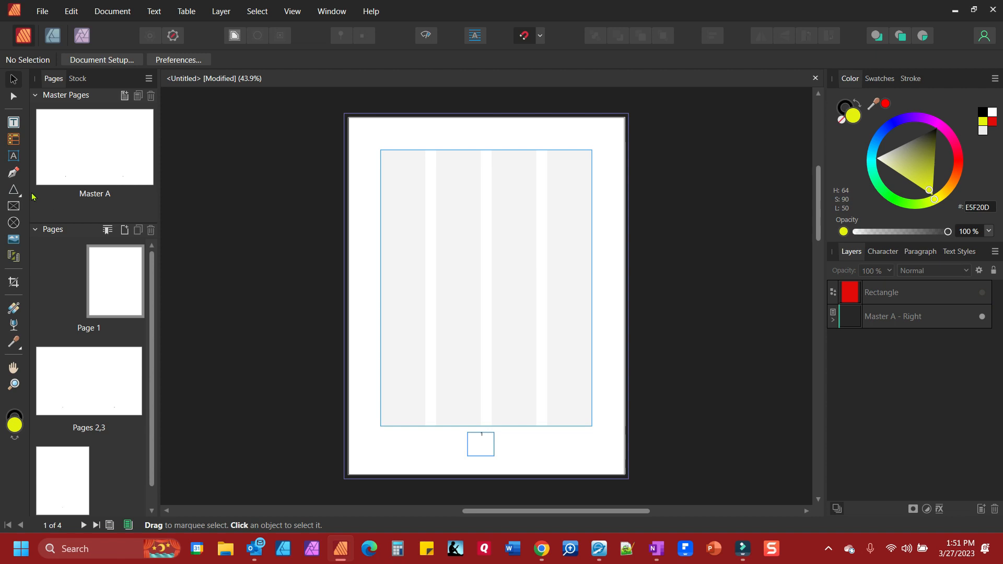
{"action": "left_click", "coordinate": [983, 293]}
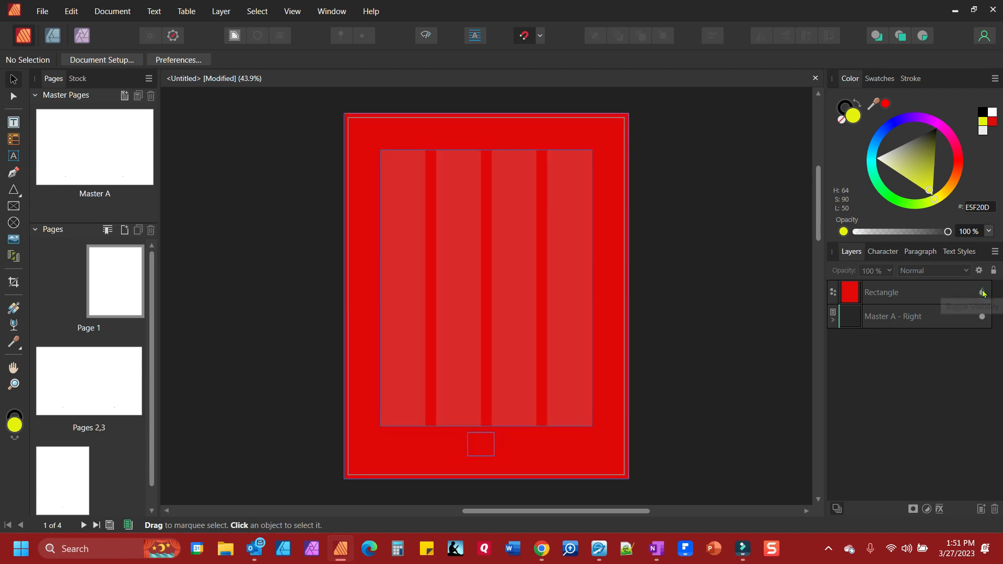
{"action": "key", "text": "alt+Tab"}
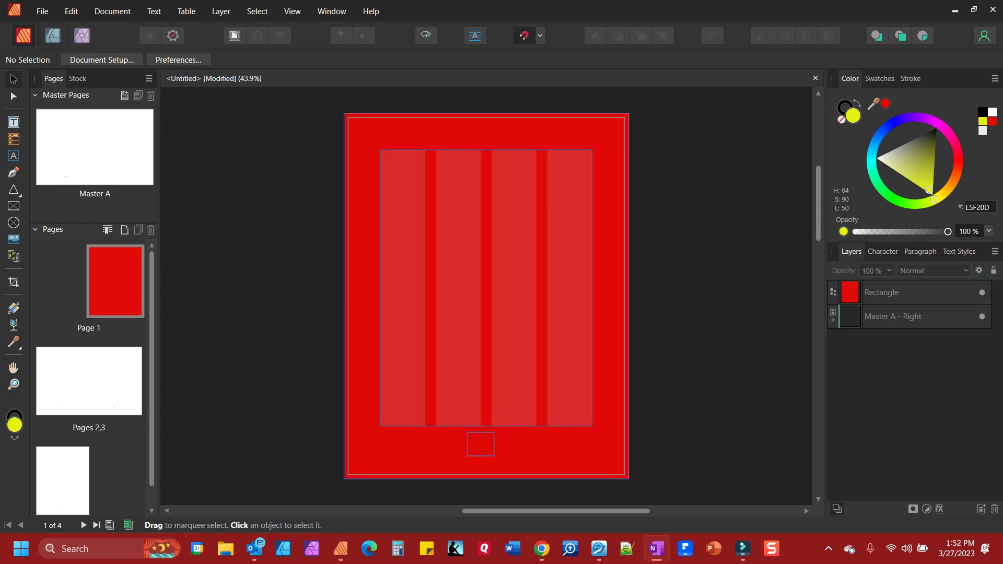